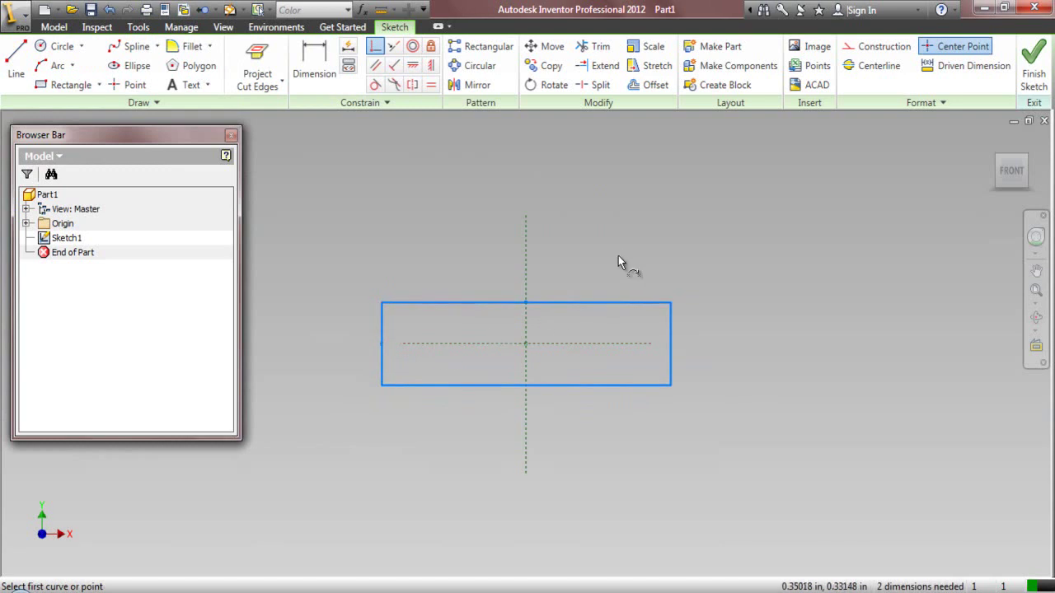
- Dimension the rectangle's horizontal top edge and set its length to 1 in
right_click(624, 256)
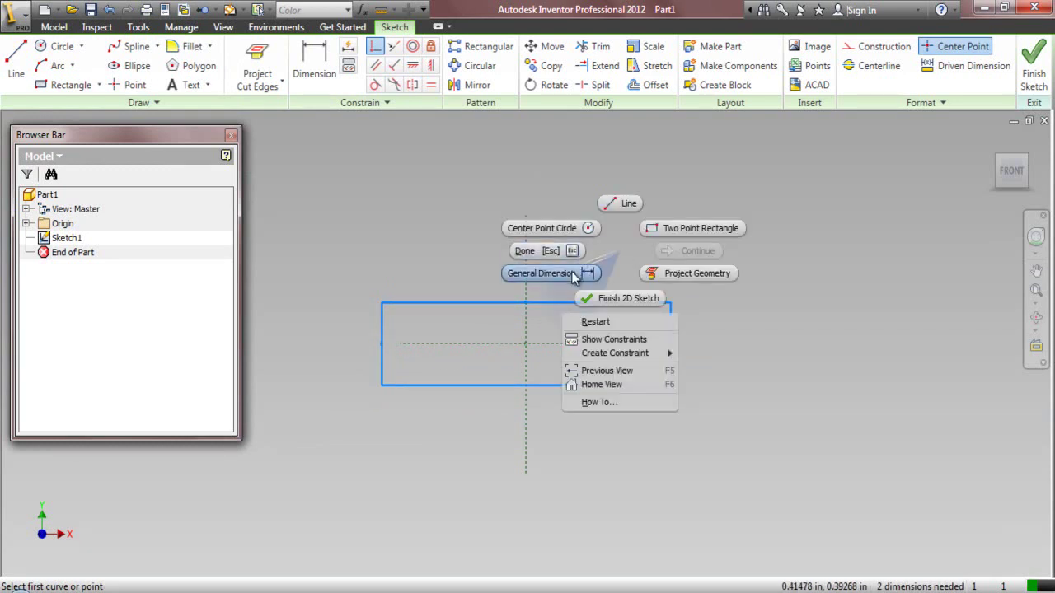
click(577, 273)
click(560, 289)
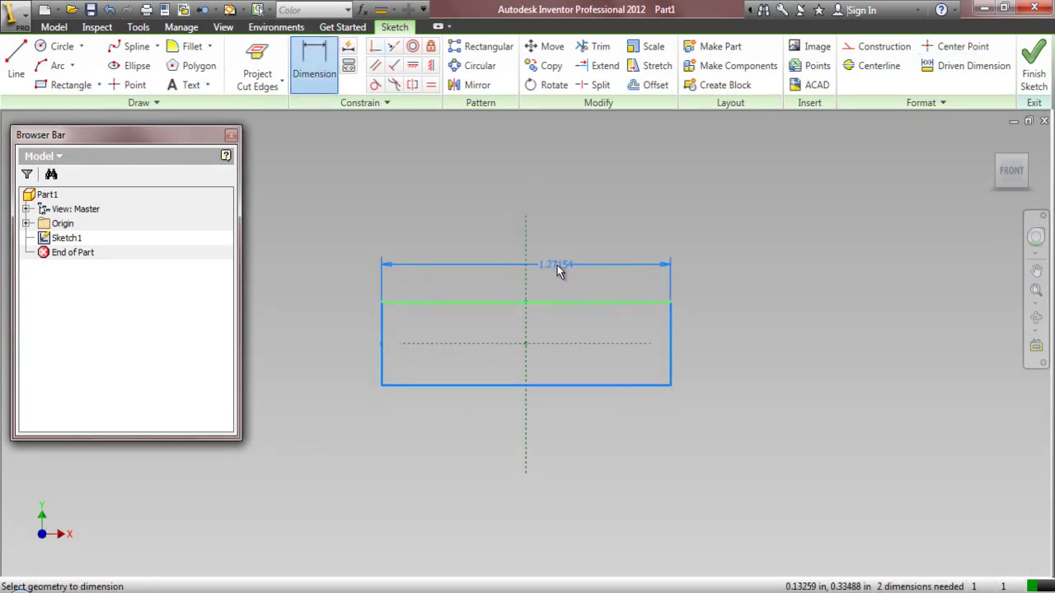
click(556, 265)
text(1)
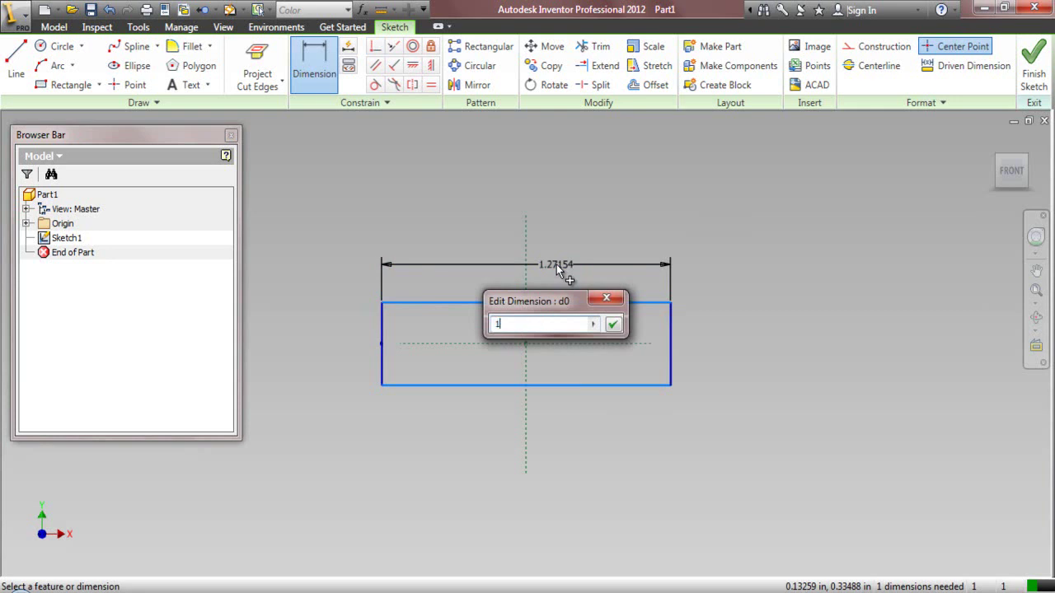
click(613, 325)
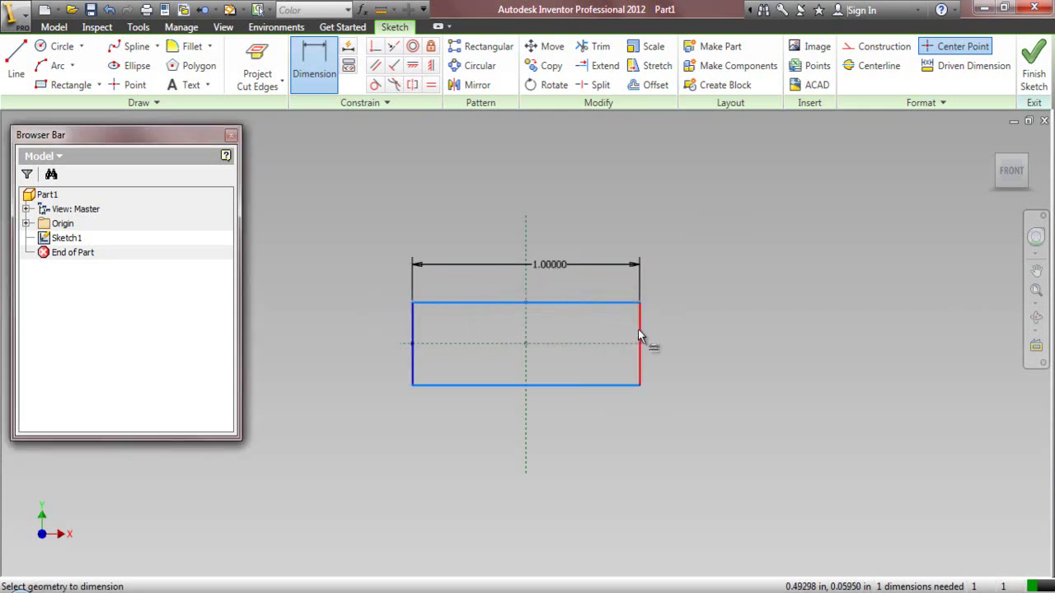
- Dimension the rectangle's vertical right edge, set its height to .125 in, and end dimensioning
click(638, 336)
click(688, 345)
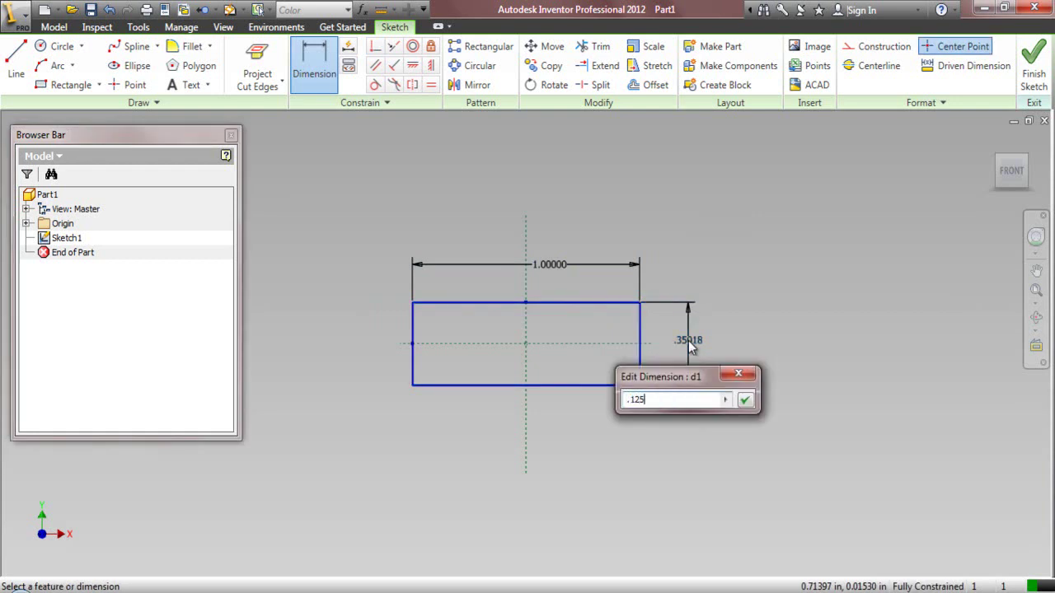
click(746, 400)
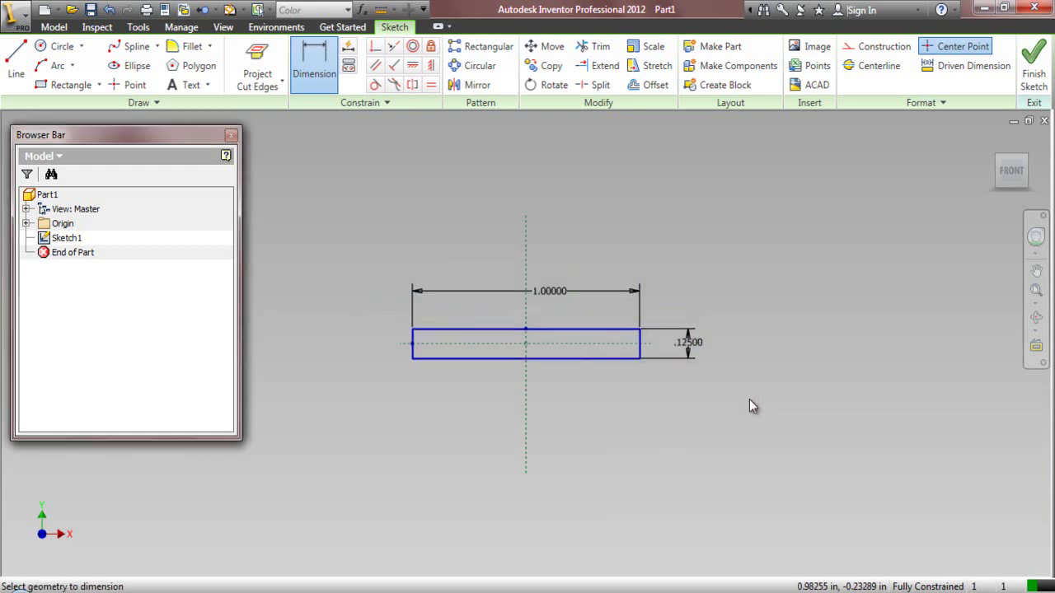
right_click(753, 285)
click(696, 283)
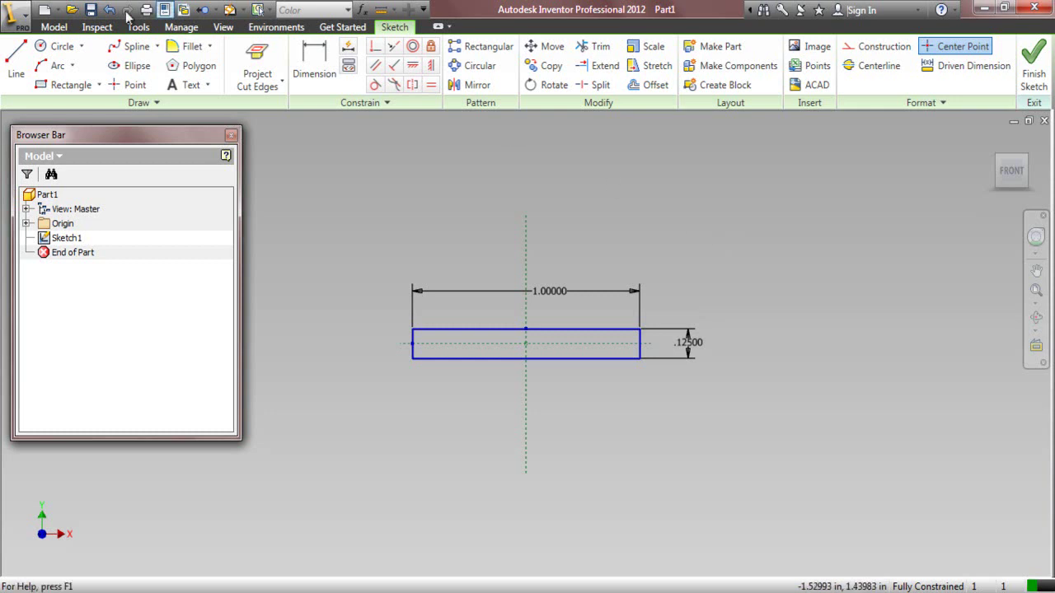
- Draw two slanted lines from the midpoint of the rectangle's left edge, one to the top edge and one to the bottom edge
click(16, 64)
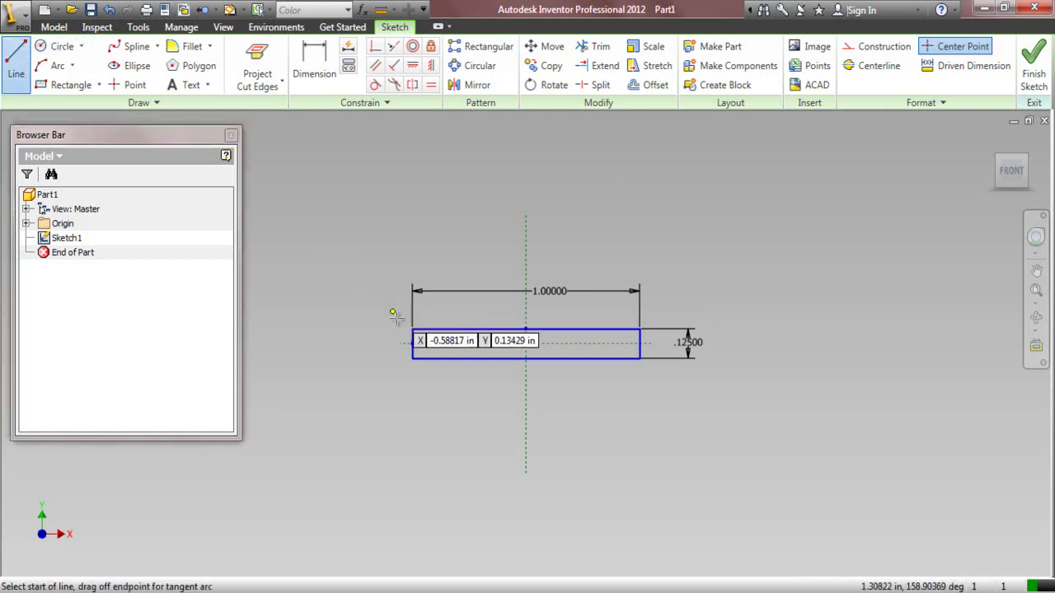
scroll(432, 321, down, 2)
scroll(432, 322, down, 2)
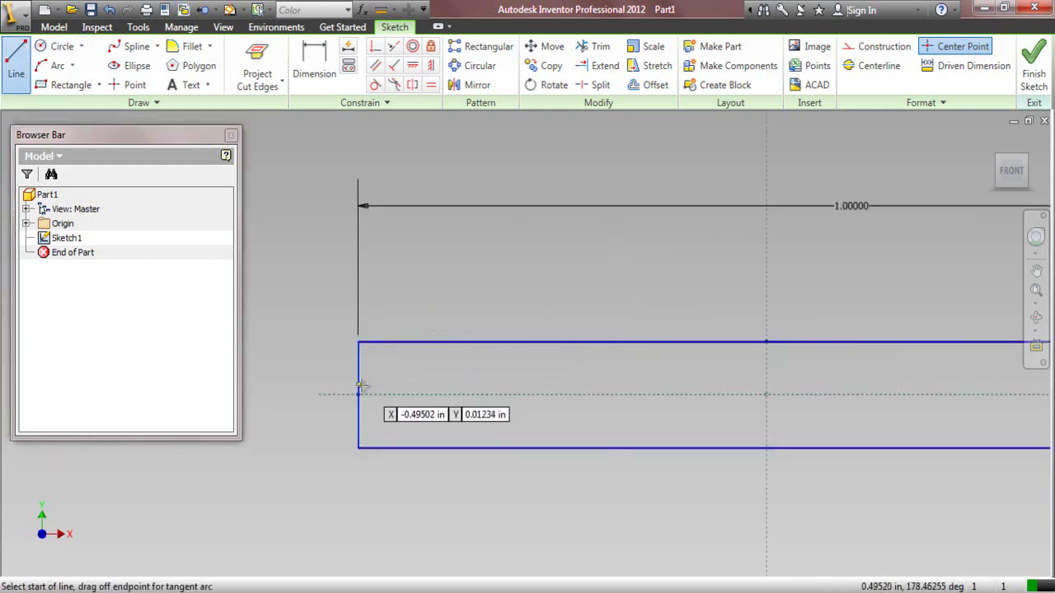
click(358, 394)
double_click(419, 343)
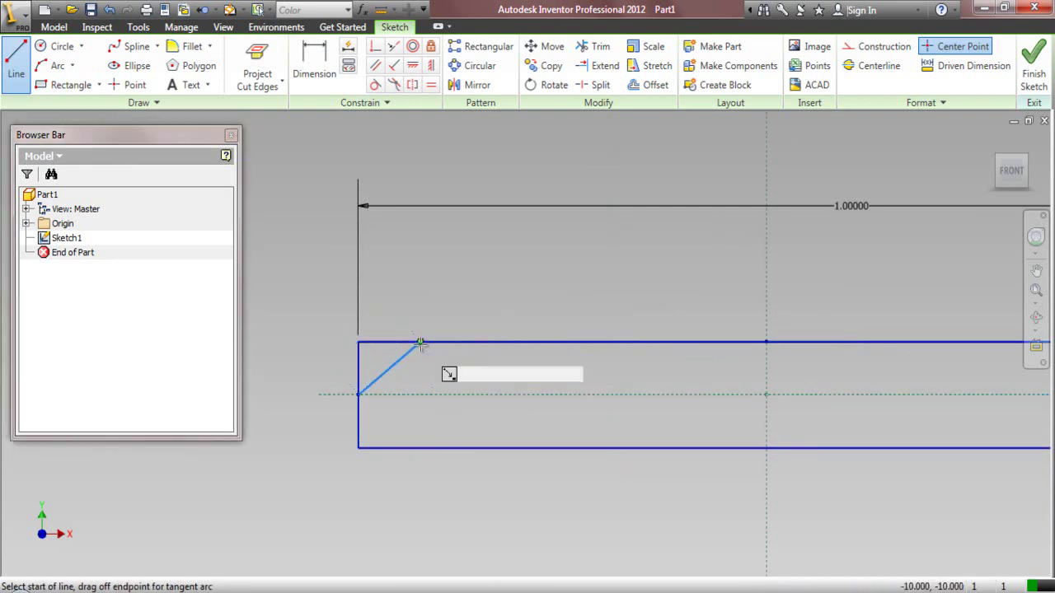
click(358, 395)
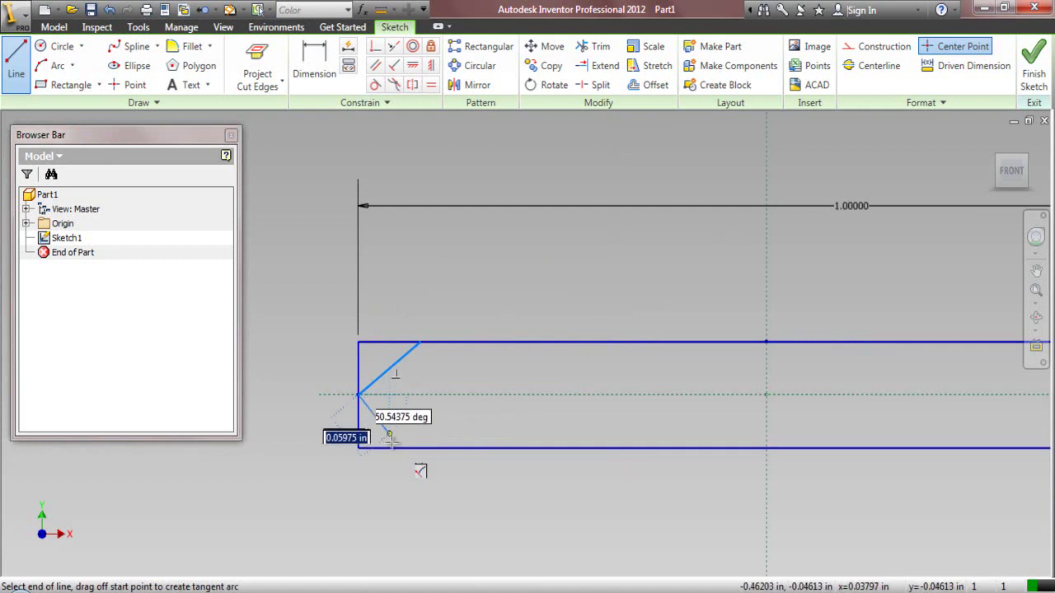
double_click(400, 448)
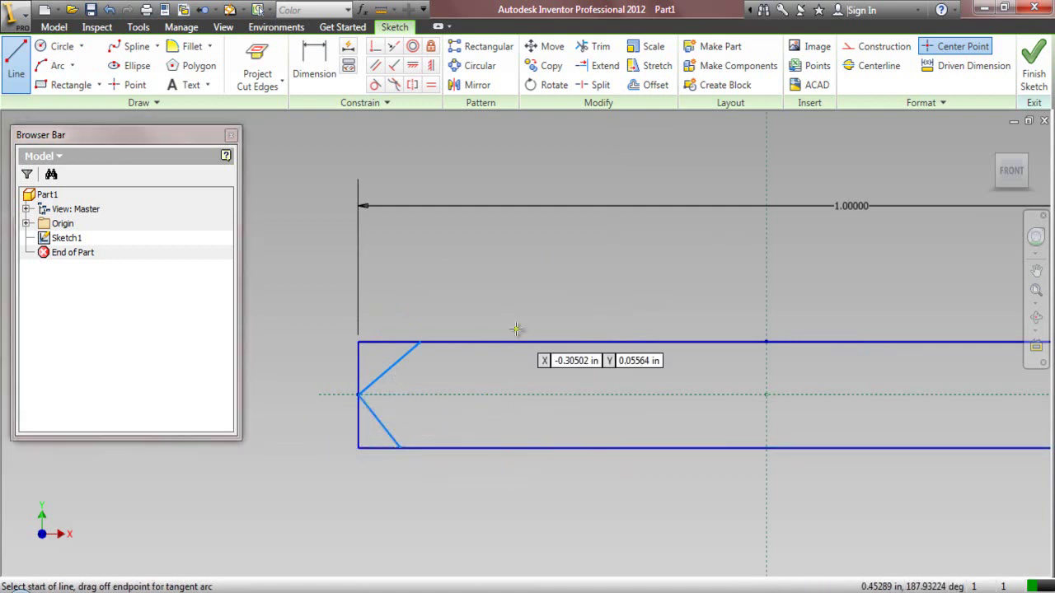
right_click(500, 307)
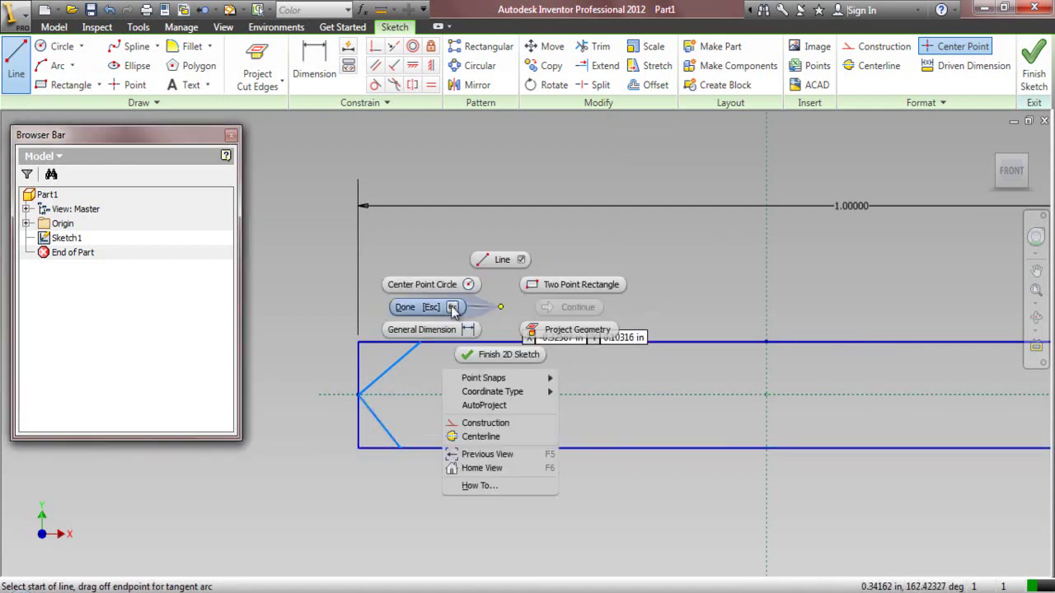
click(441, 306)
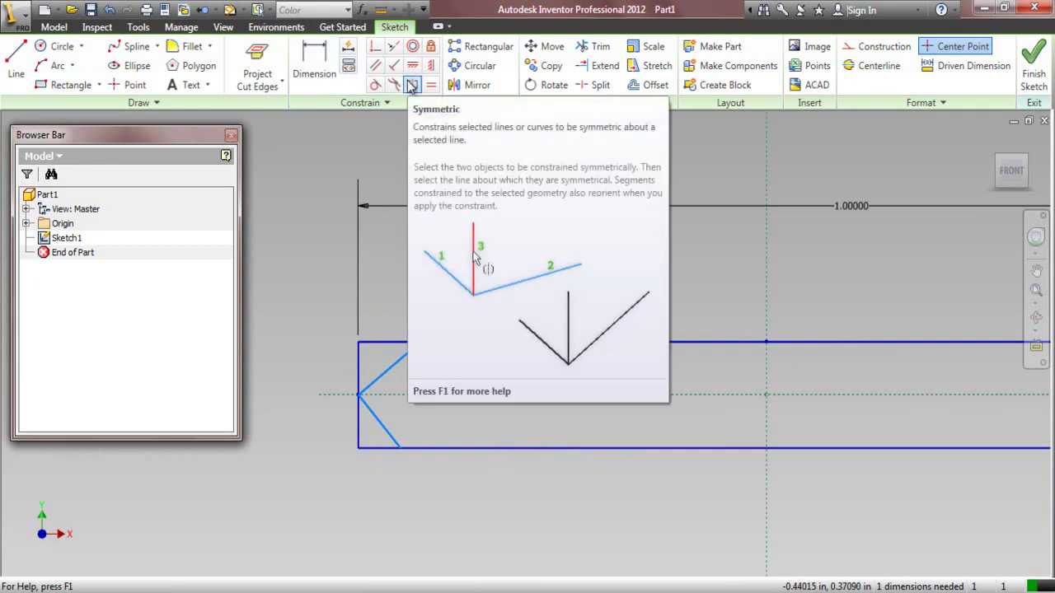
- Constrain the two slanted lines to be symmetric about the horizontal centre axis
click(412, 86)
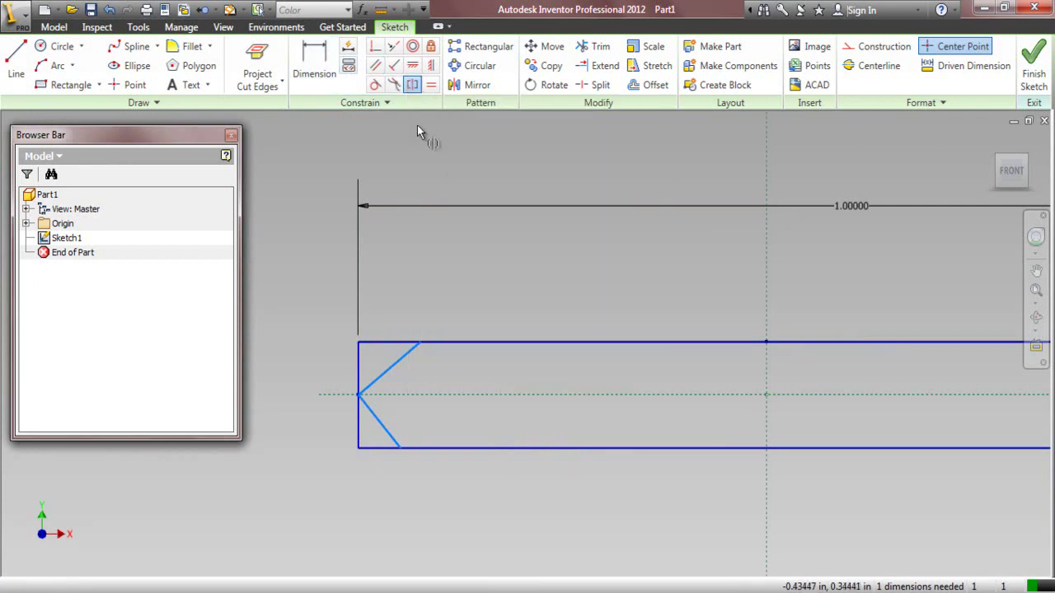
click(403, 352)
click(387, 435)
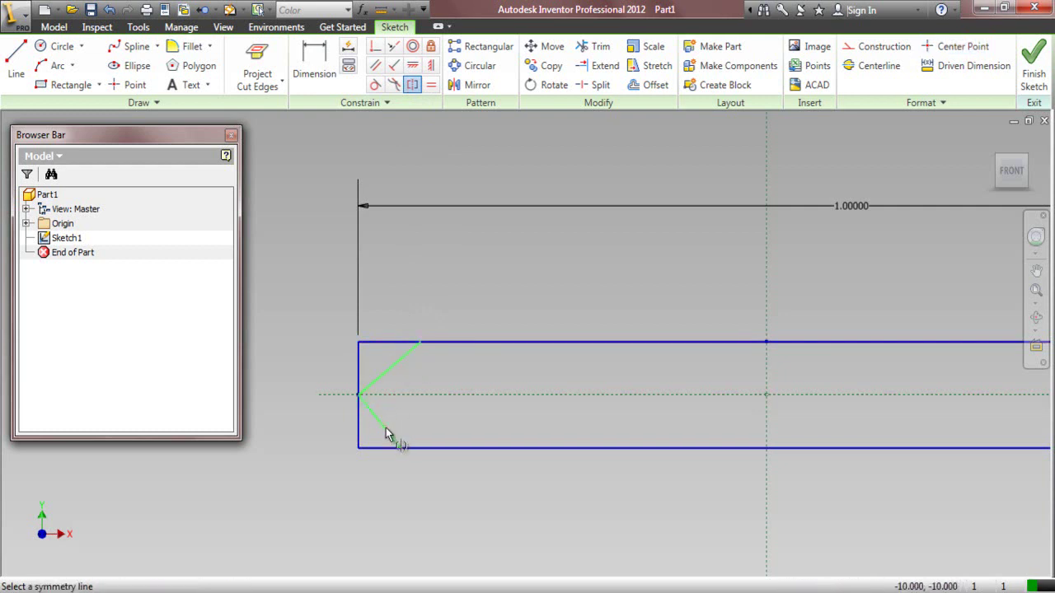
click(418, 394)
key(d)
right_click(356, 154)
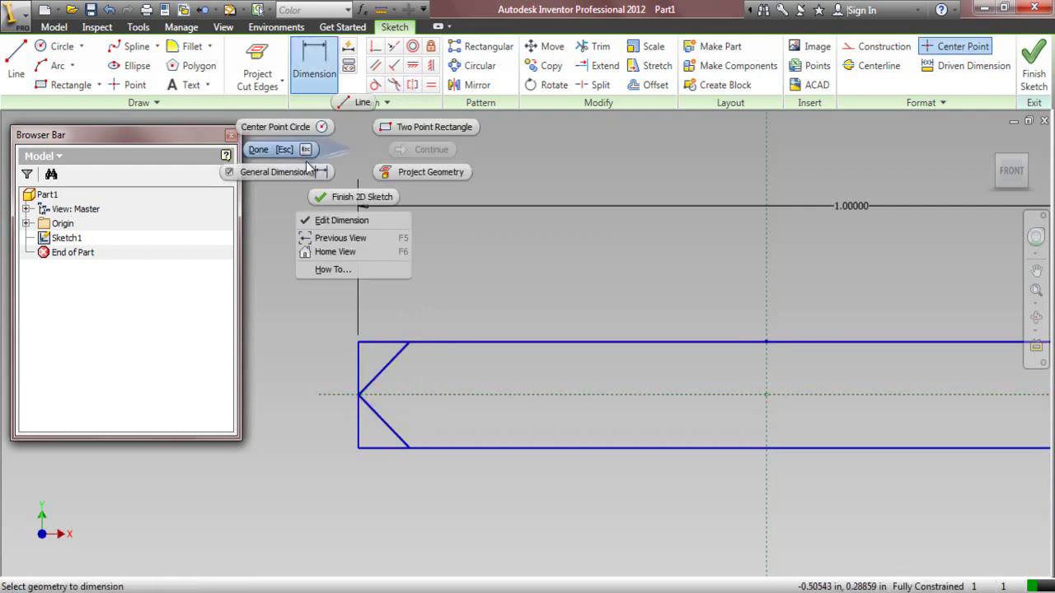
click(293, 149)
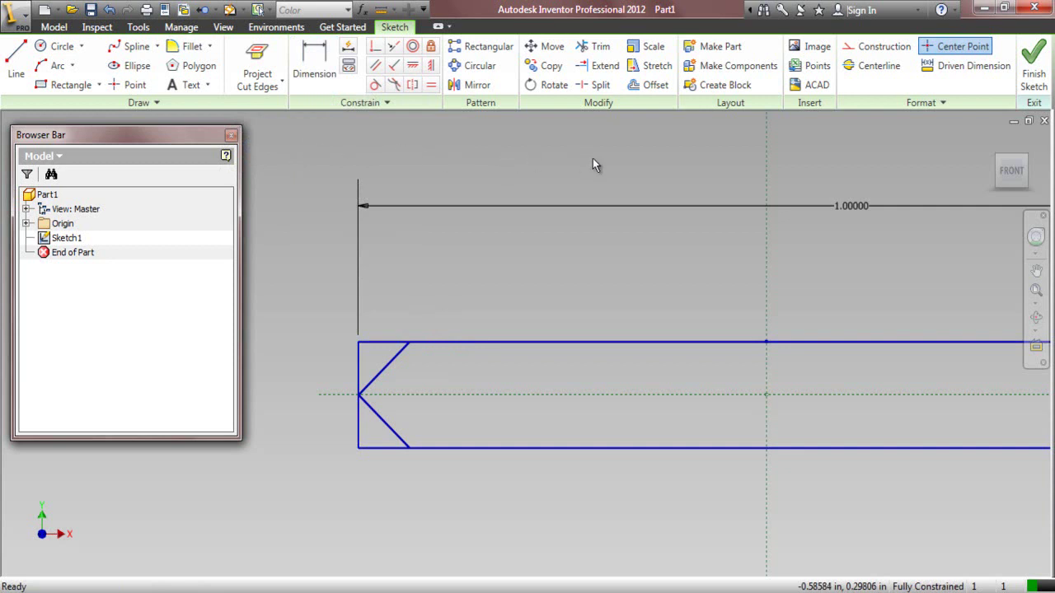
- Convert the rectangle's top, bottom and left edges to construction lines
click(381, 340)
ctrl+click(362, 449)
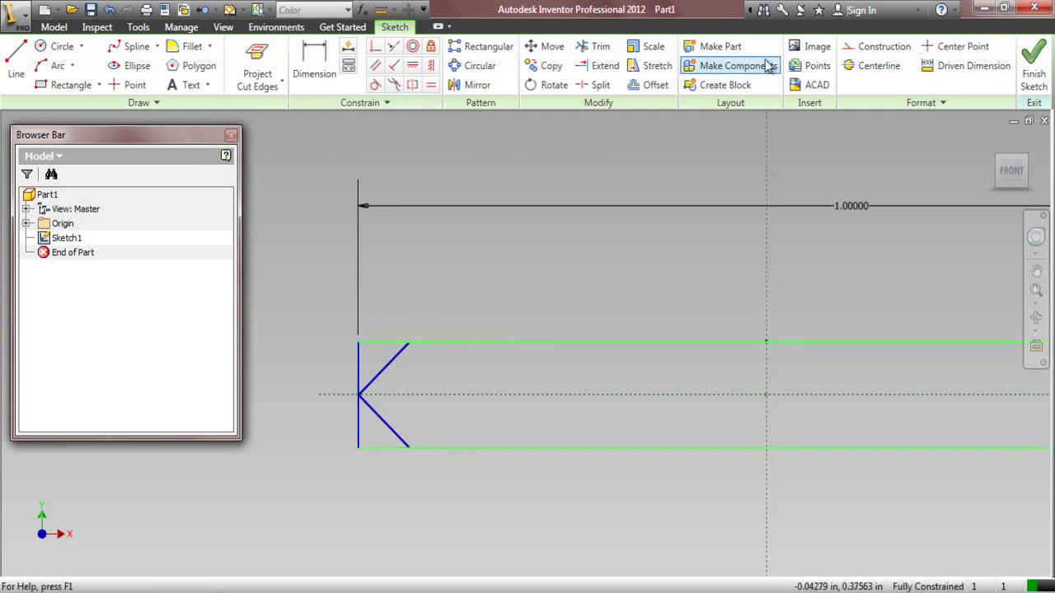
click(845, 49)
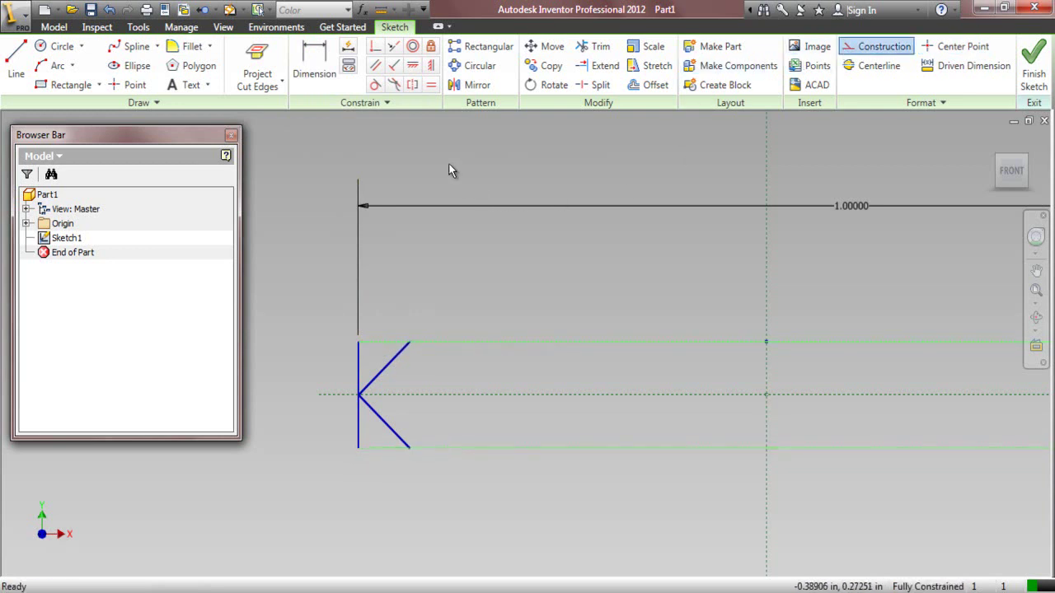
click(395, 294)
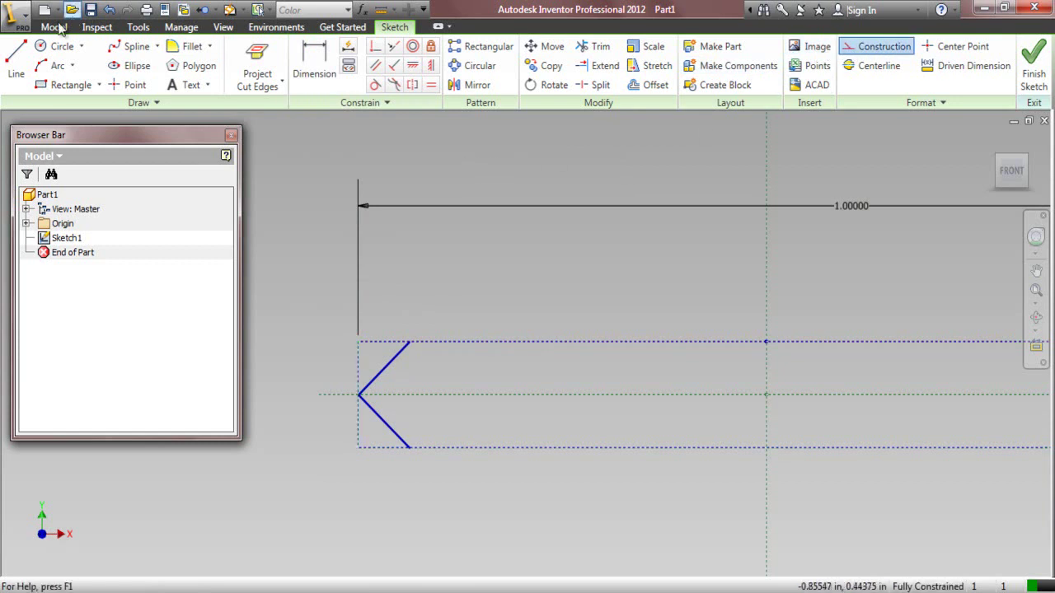
- Close the pointed profile with solid lines along the top and bottom edges, from the slanted lines' ends to the right corners
click(16, 66)
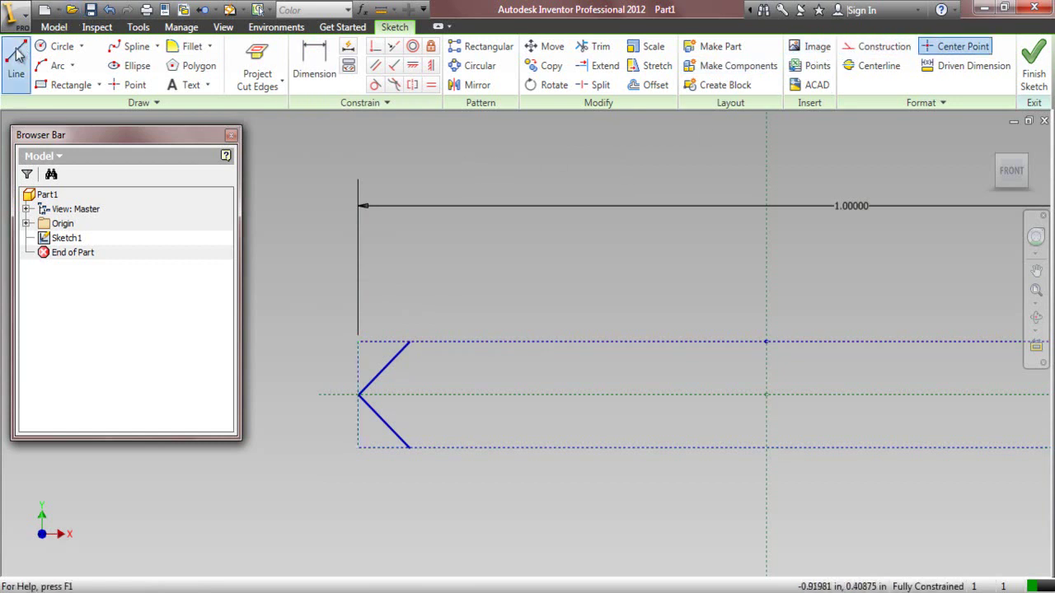
click(409, 343)
scroll(410, 343, down, 5)
scroll(577, 362, up, 2)
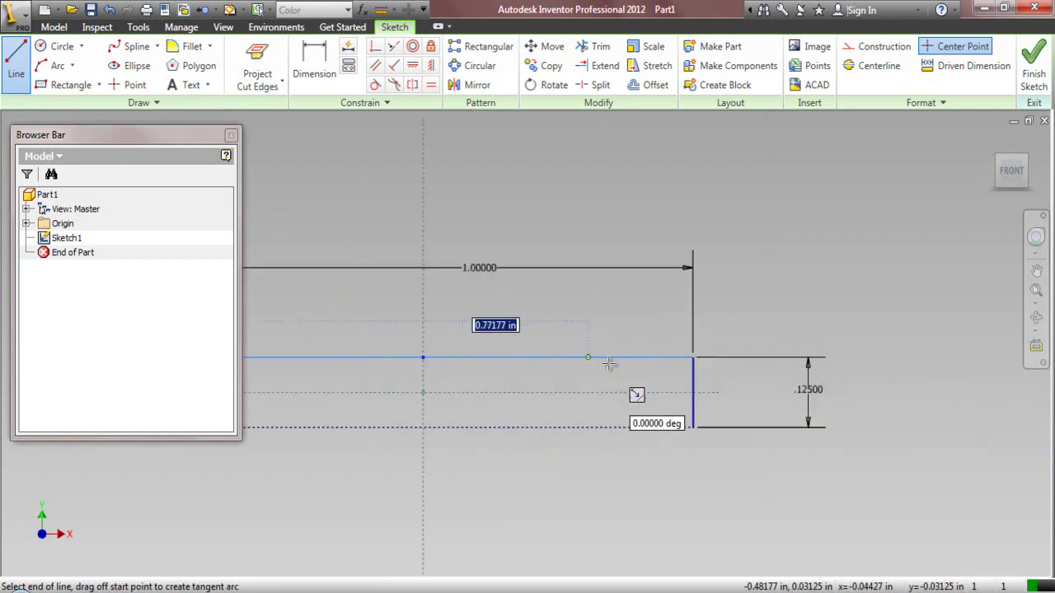
click(692, 357)
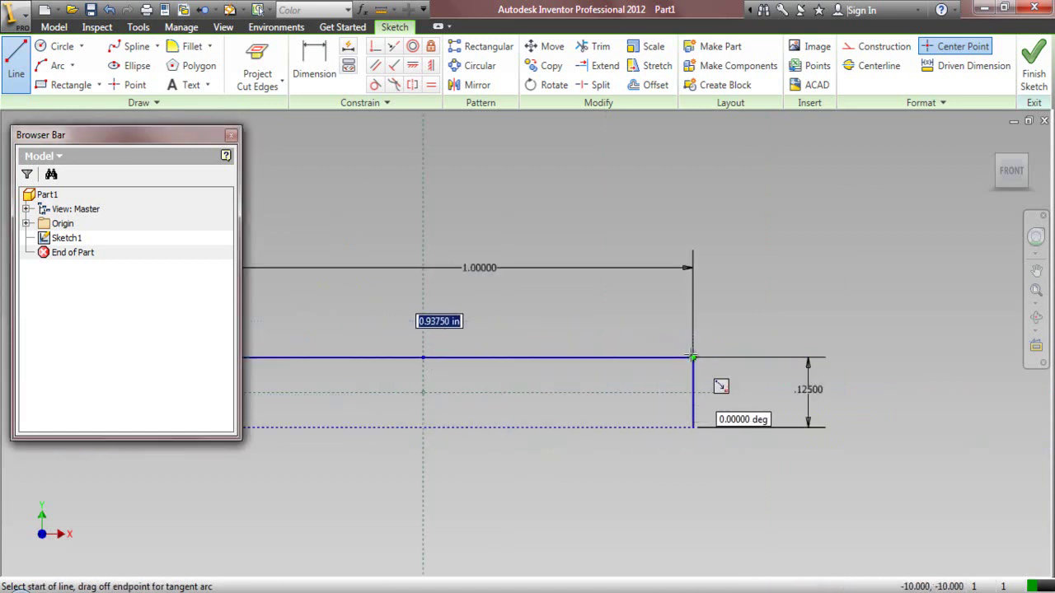
click(692, 427)
scroll(725, 419, down, 2)
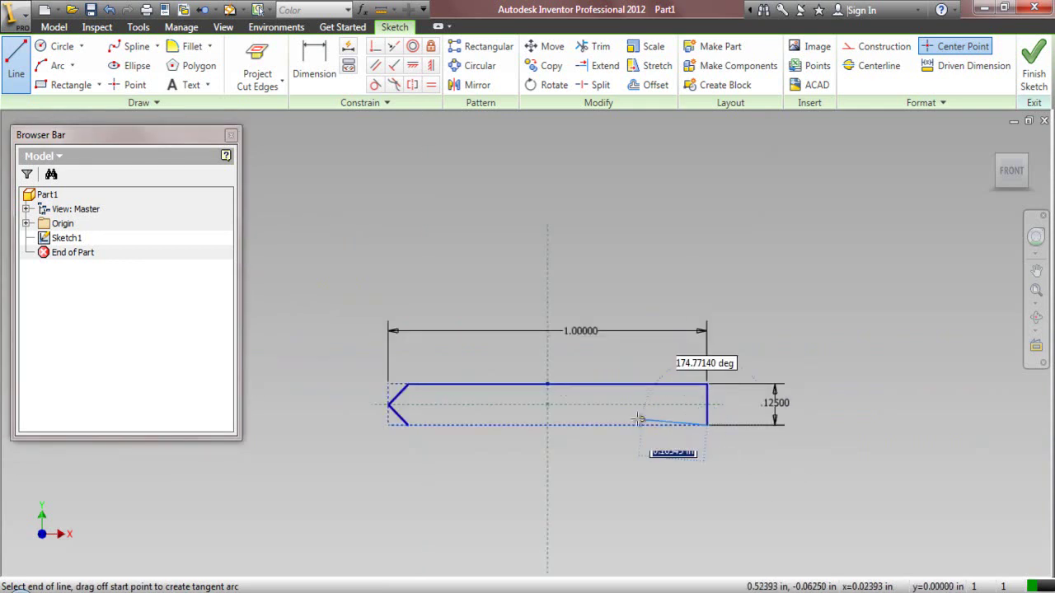
click(407, 425)
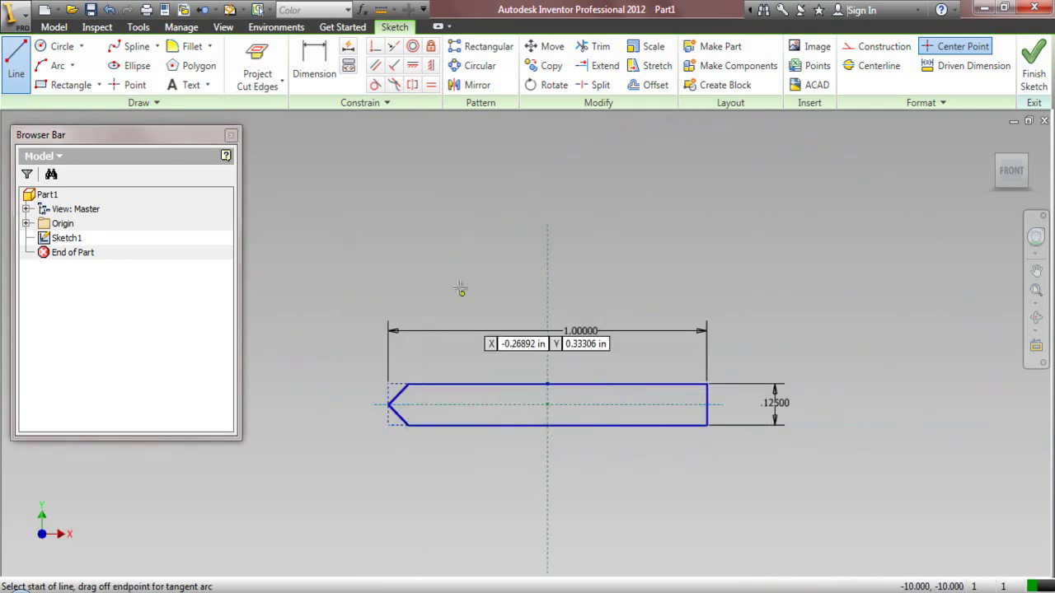
right_click(449, 263)
click(359, 261)
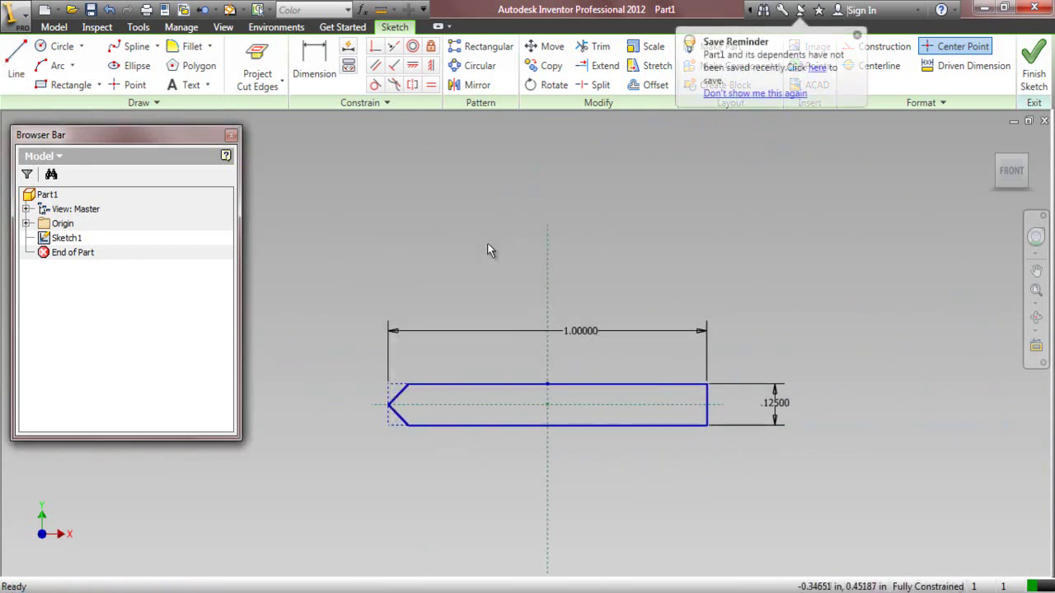
- Finish the sketch and extrude the pointed profile symmetrically to both sides of the sketch plane as a solid
right_click(735, 225)
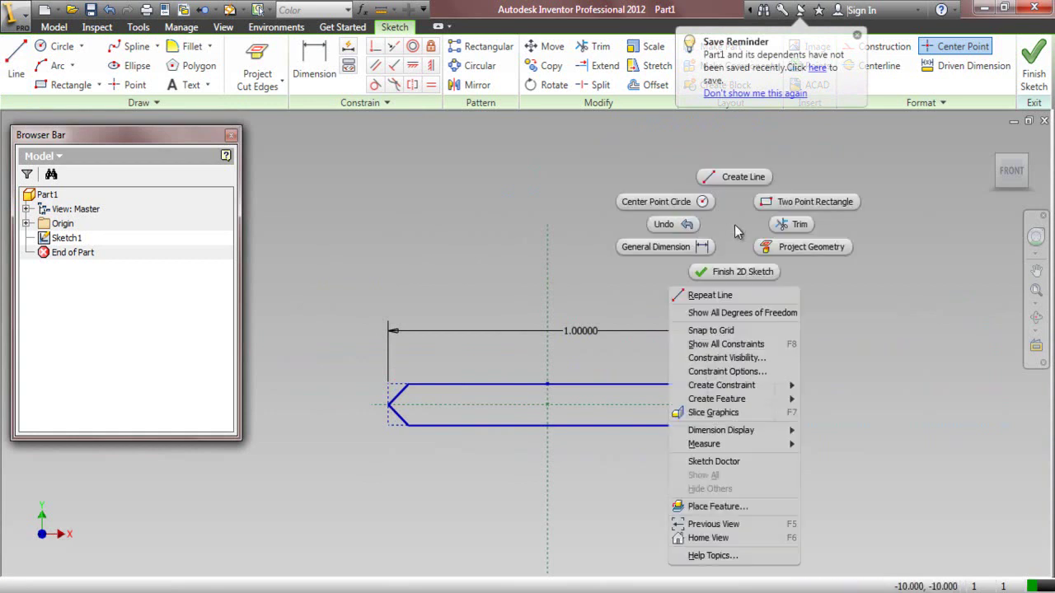
click(740, 271)
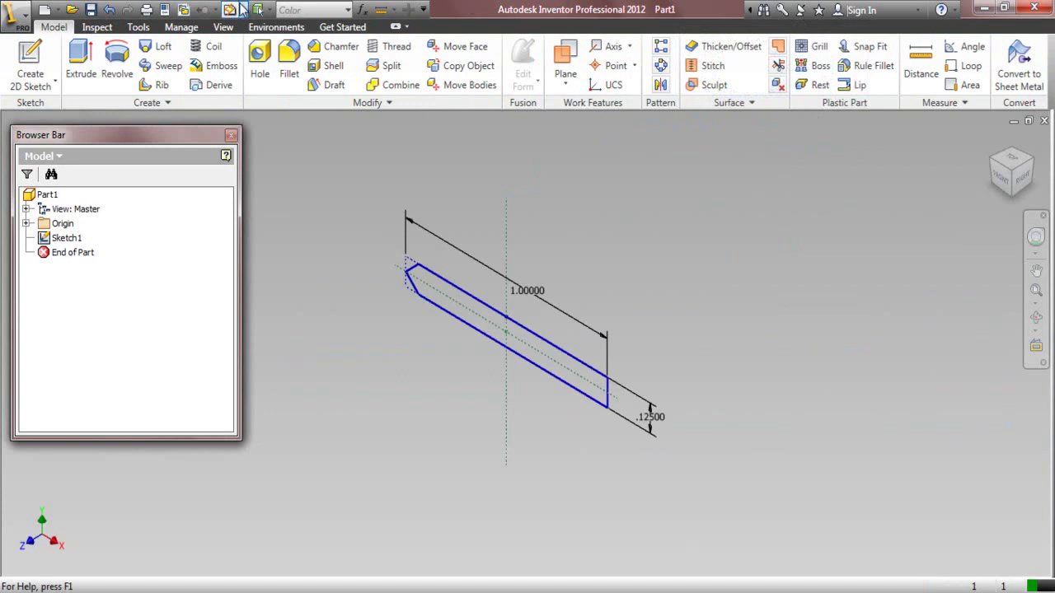
click(80, 60)
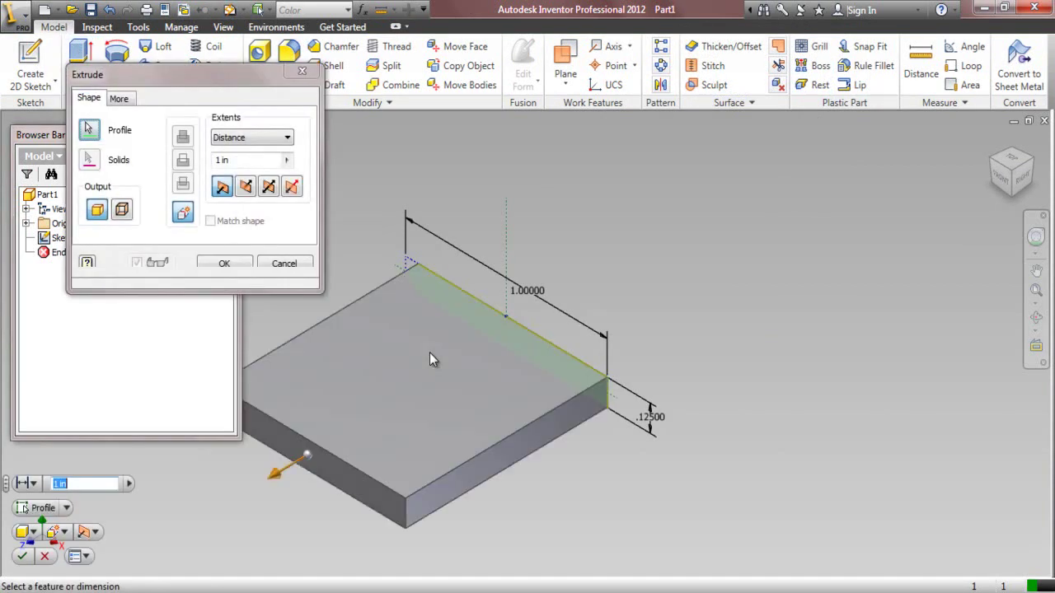
click(268, 187)
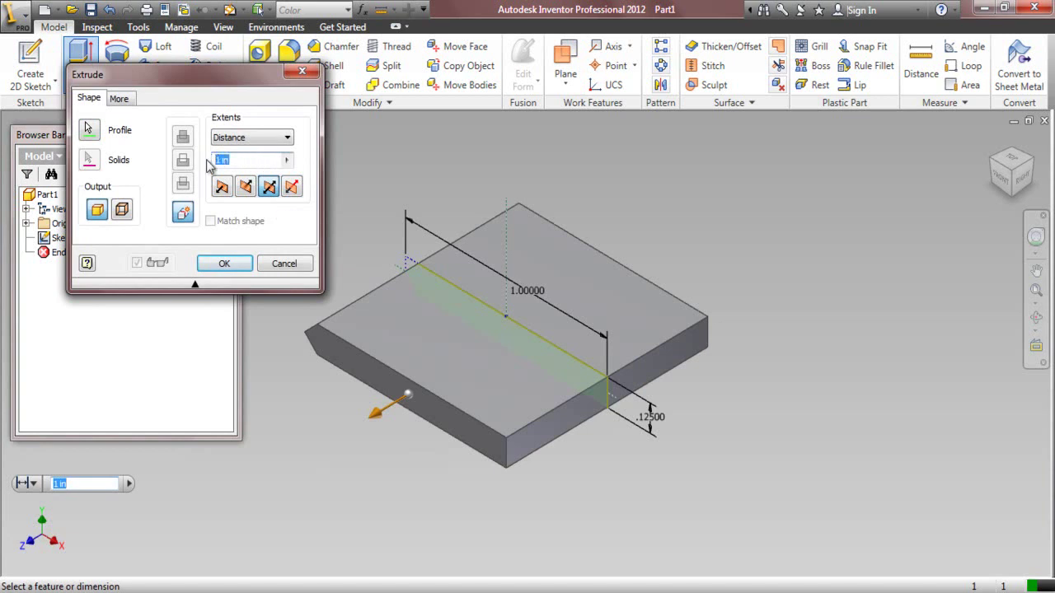
click(225, 264)
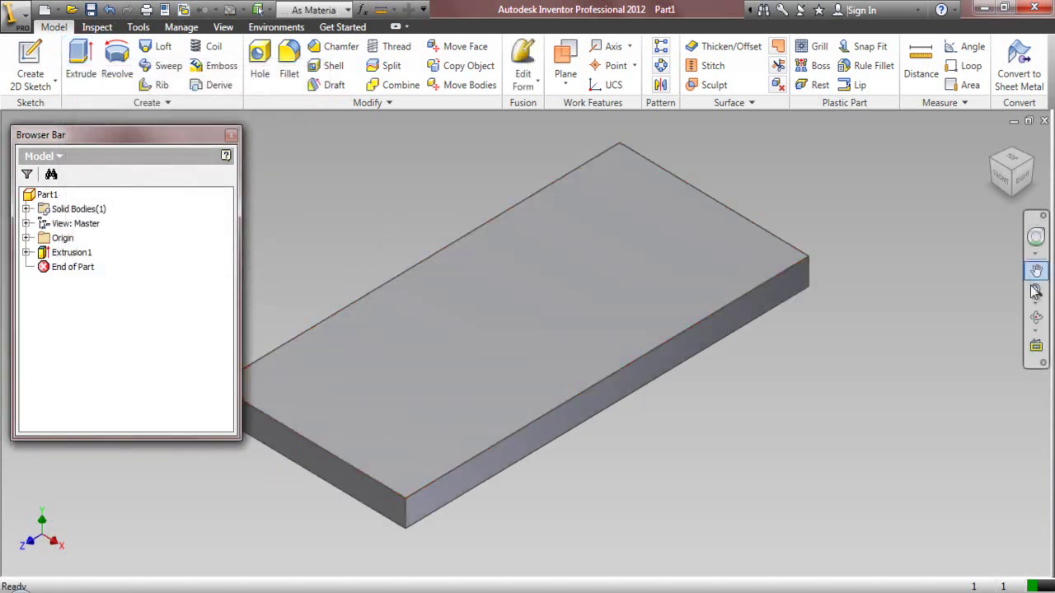
scroll(1036, 295, down, 2)
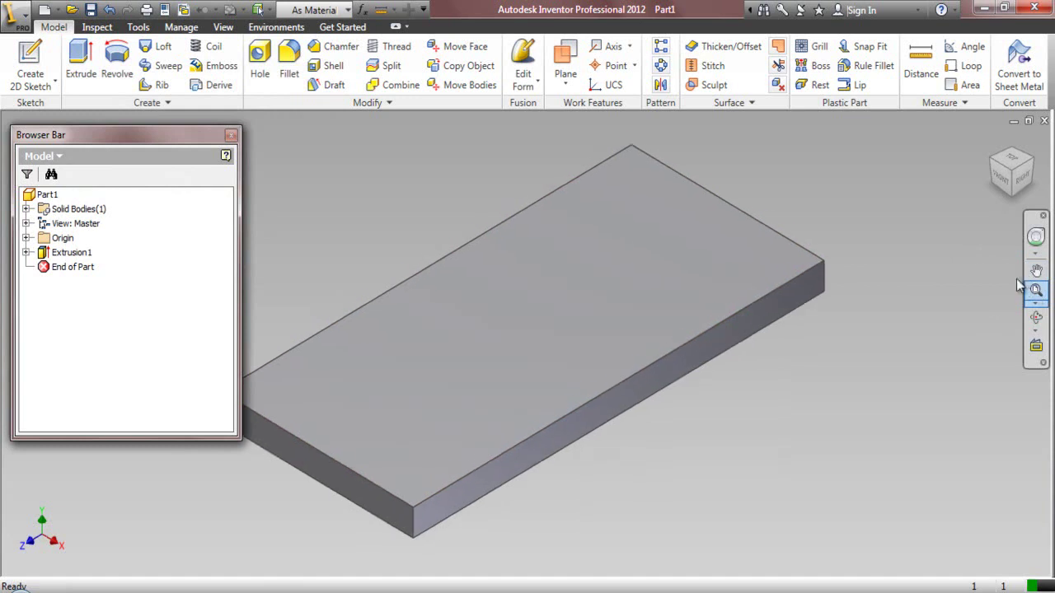
- Save the part as Part1 in a new workspace folder named "Double Sided Half V-Groove Weld Joint"
click(91, 10)
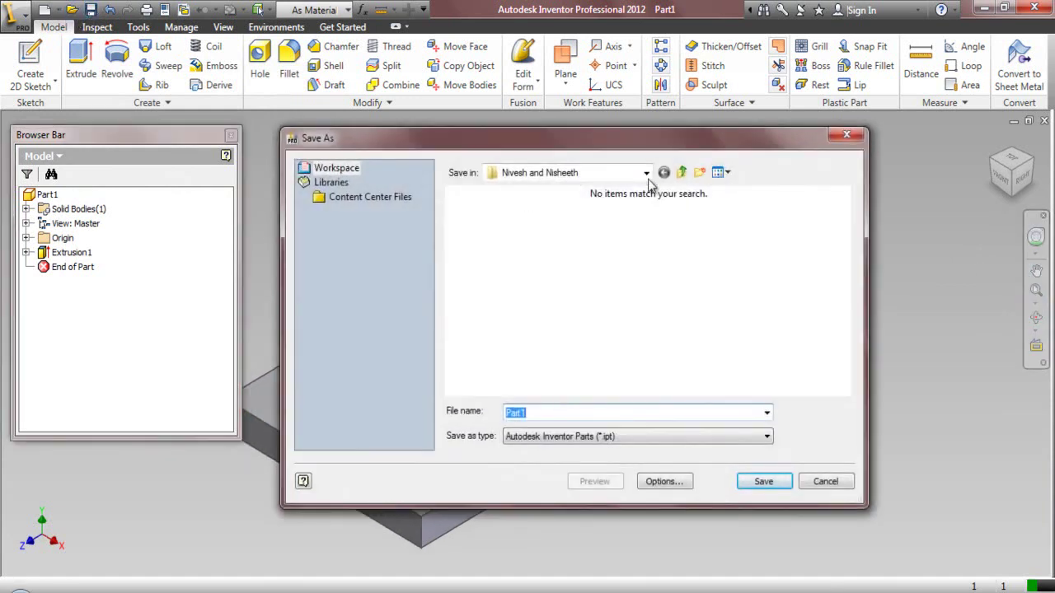
click(699, 173)
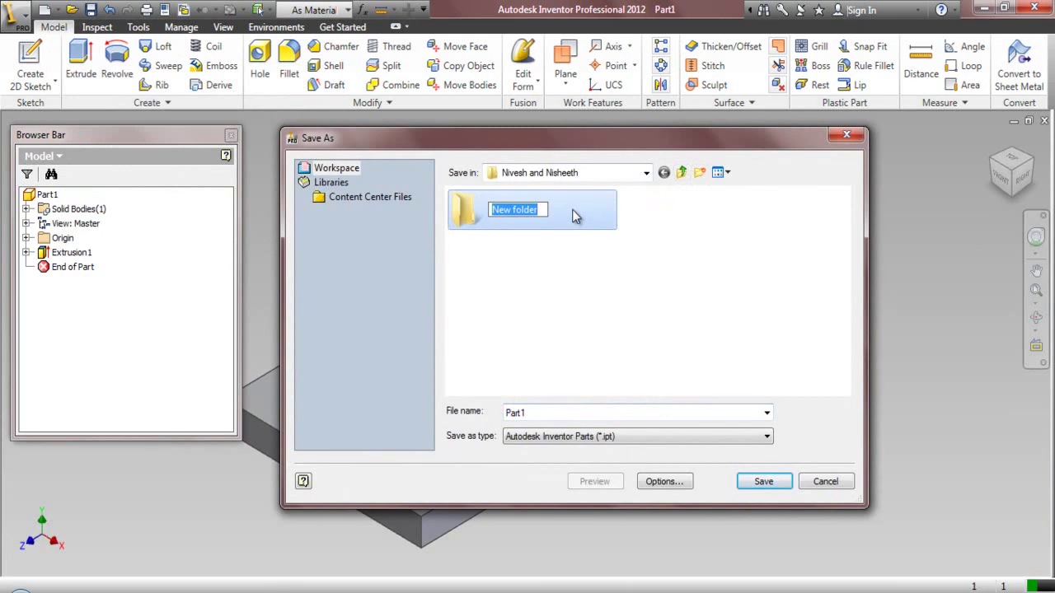
text(Double Sided Half V-Groove Weld Joint)
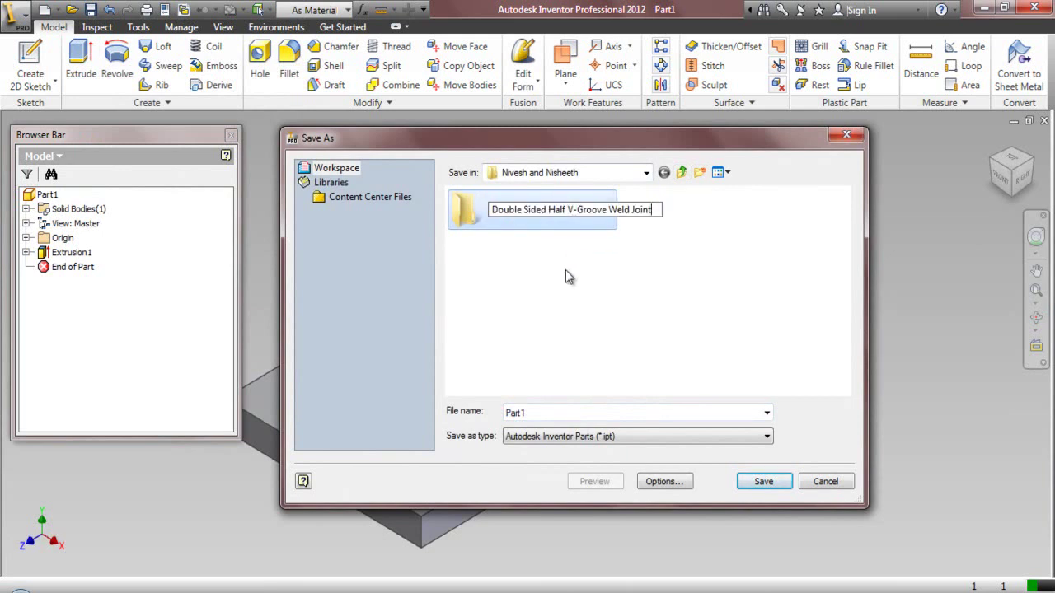
key(Return)
double_click(541, 214)
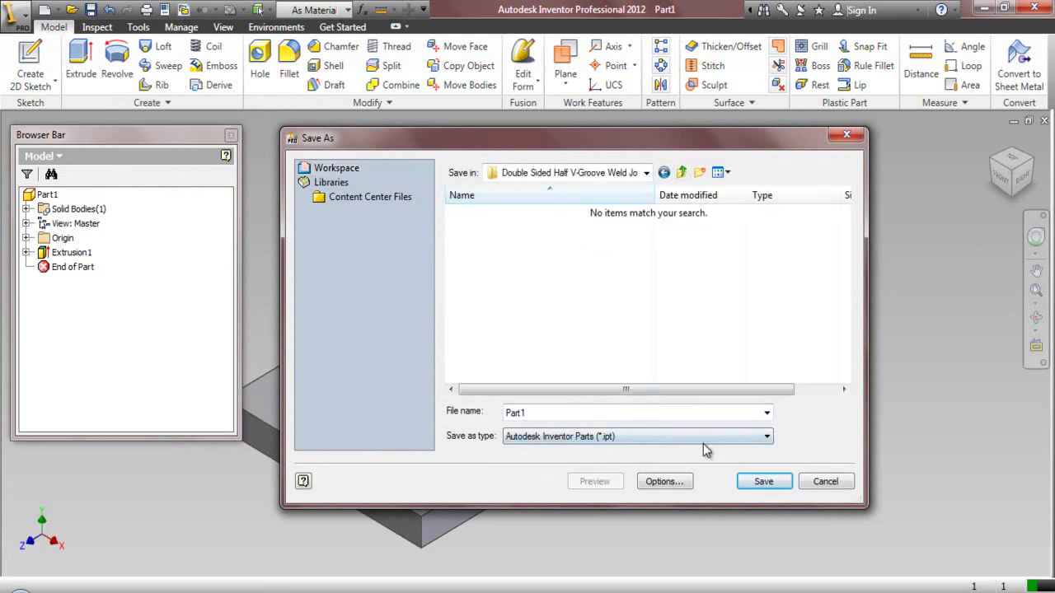
click(756, 485)
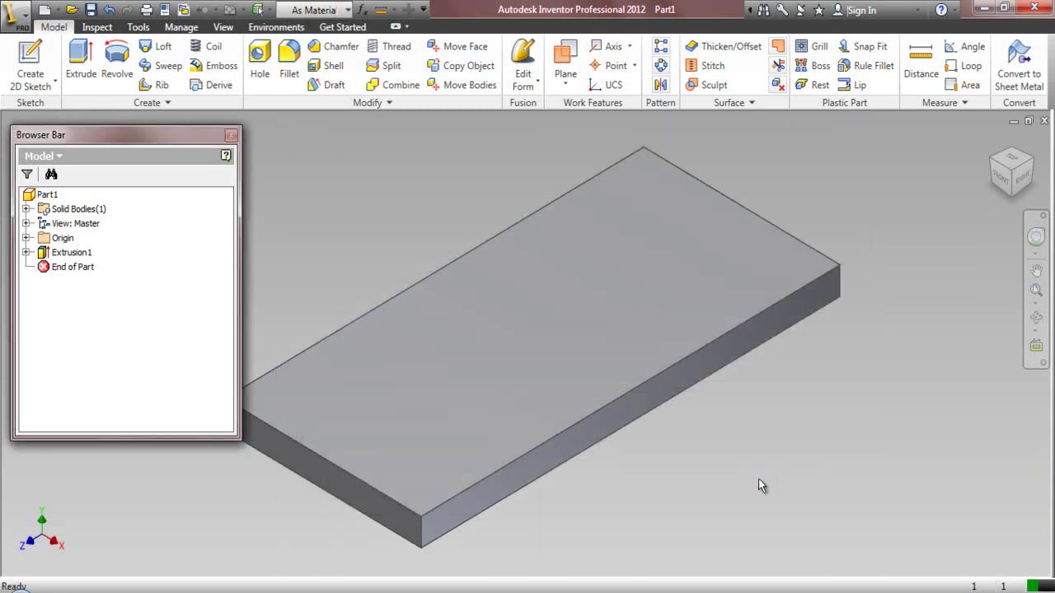
- Close the part file and create a new assembly from the My Preference.iam template
click(986, 163)
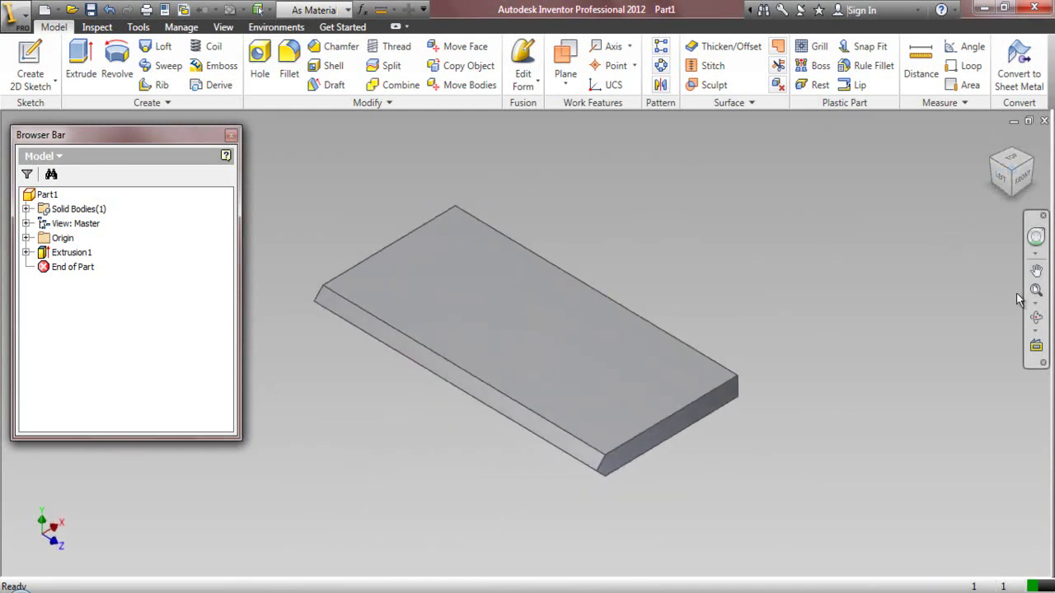
click(1035, 291)
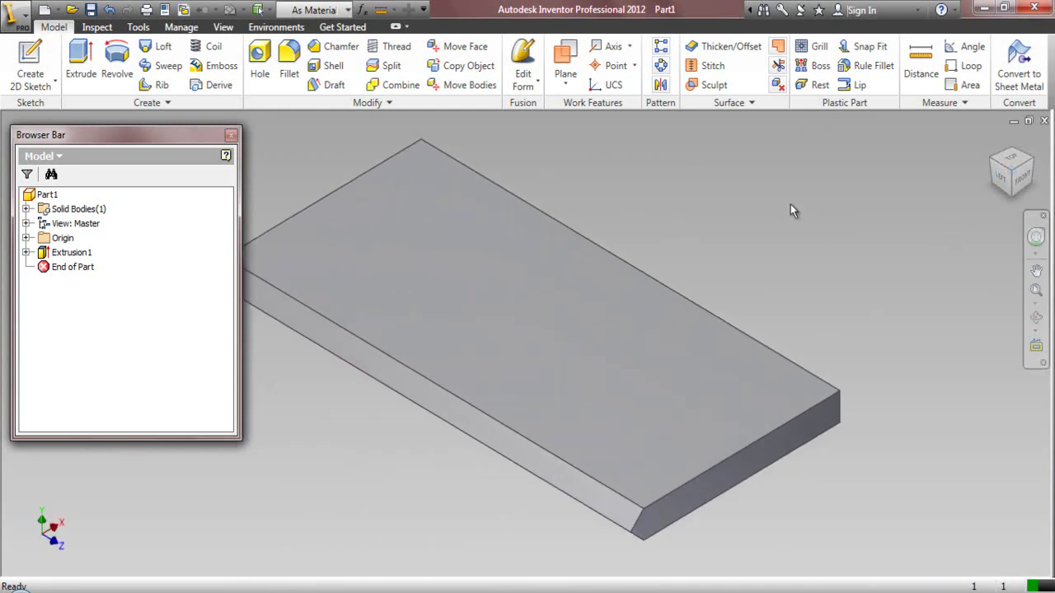
click(1044, 121)
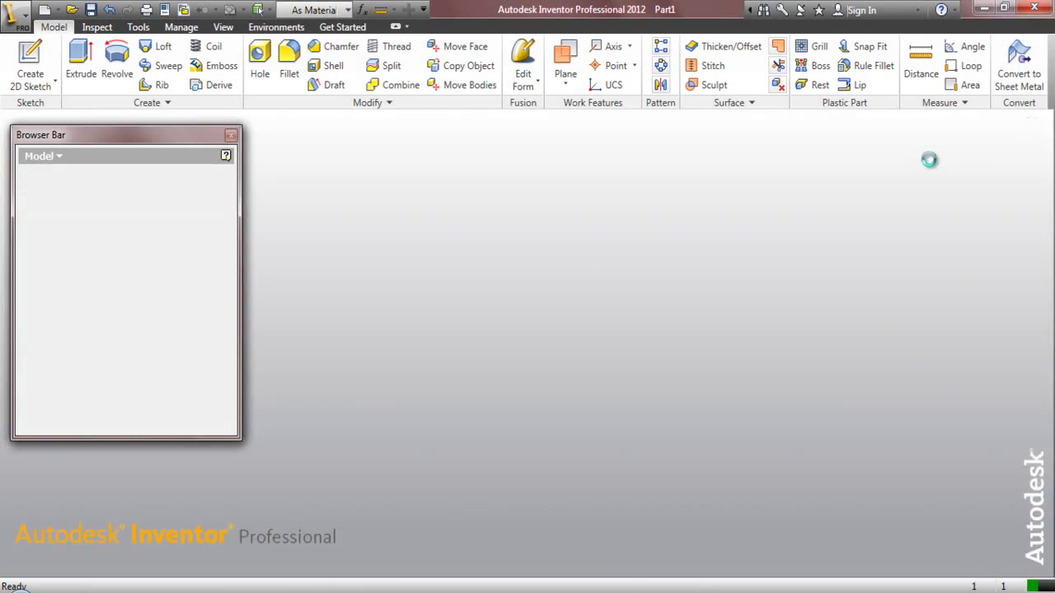
click(16, 58)
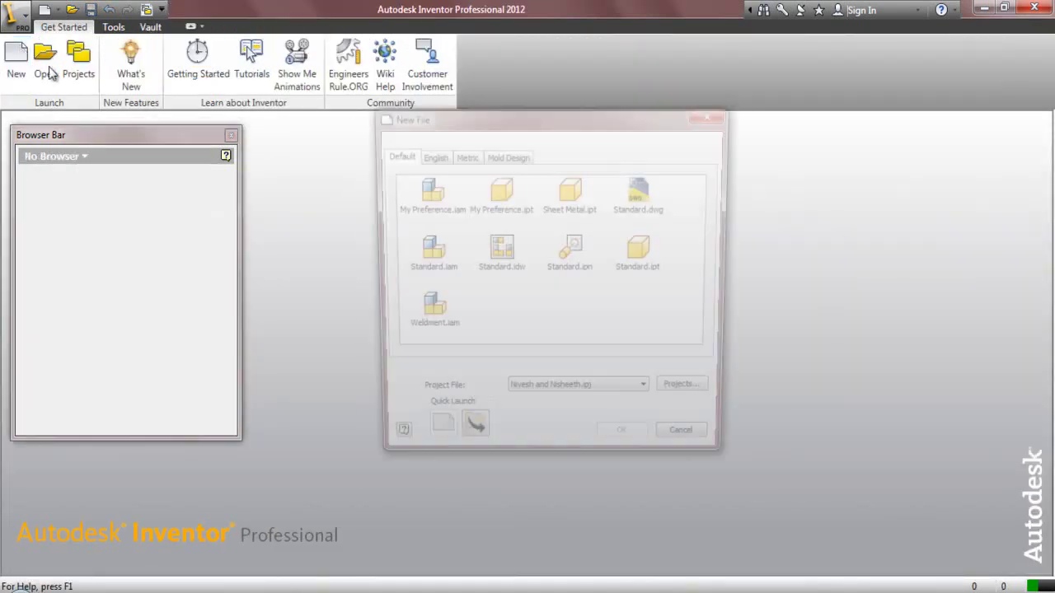
click(424, 191)
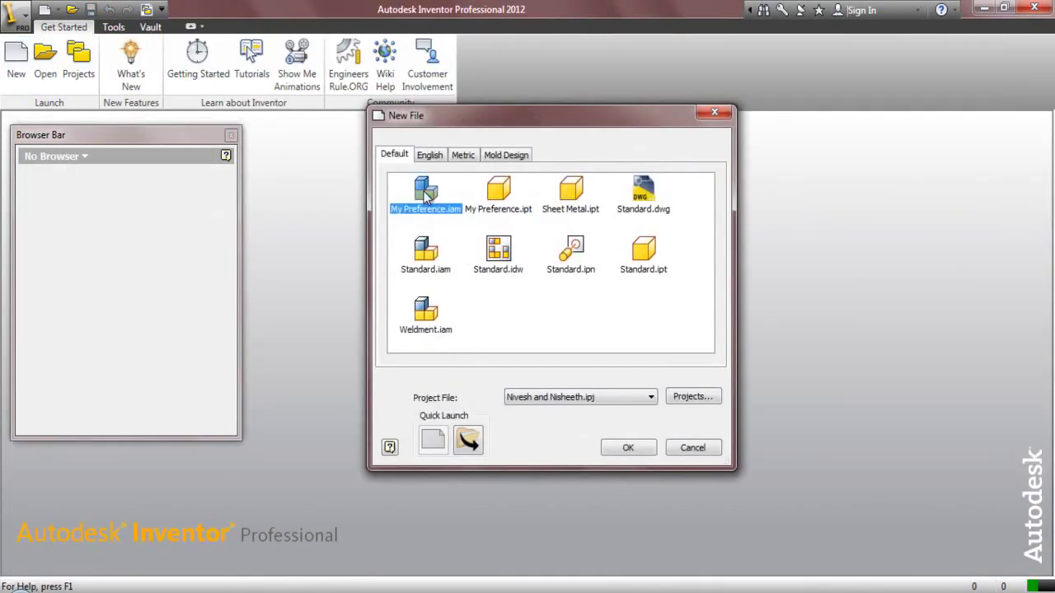
click(624, 454)
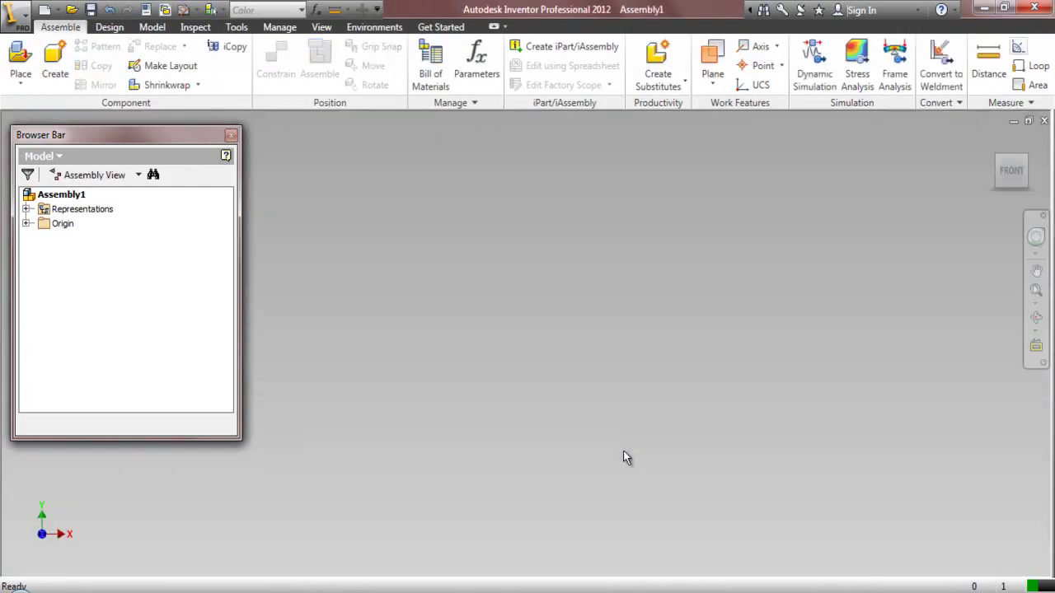
- Place two instances of Part1 from the Double Sided Half V-Groove Weld Joint folder side by side in the assembly
click(20, 59)
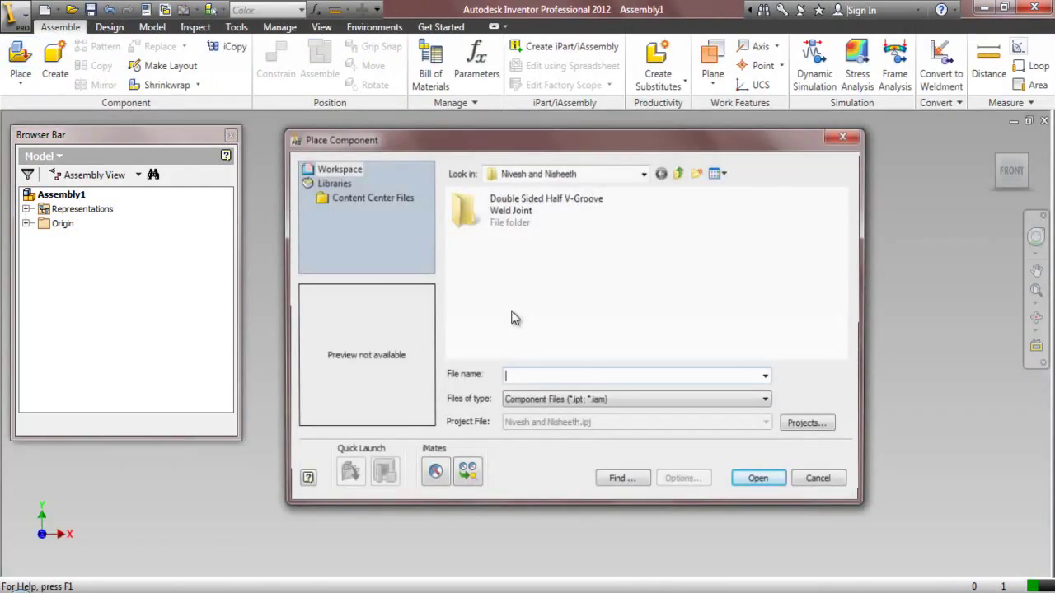
double_click(517, 216)
click(505, 216)
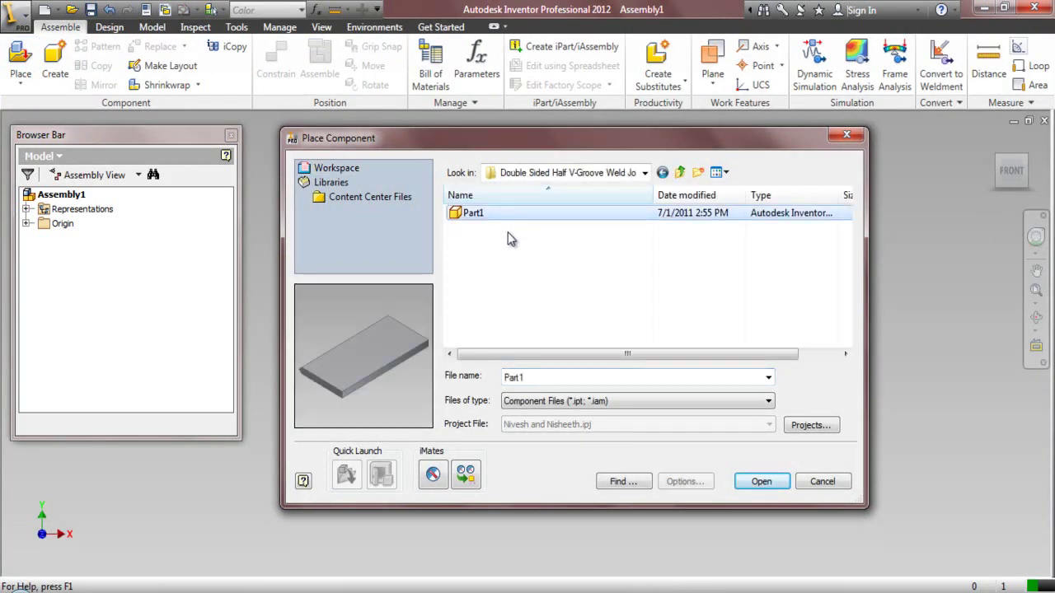
click(761, 482)
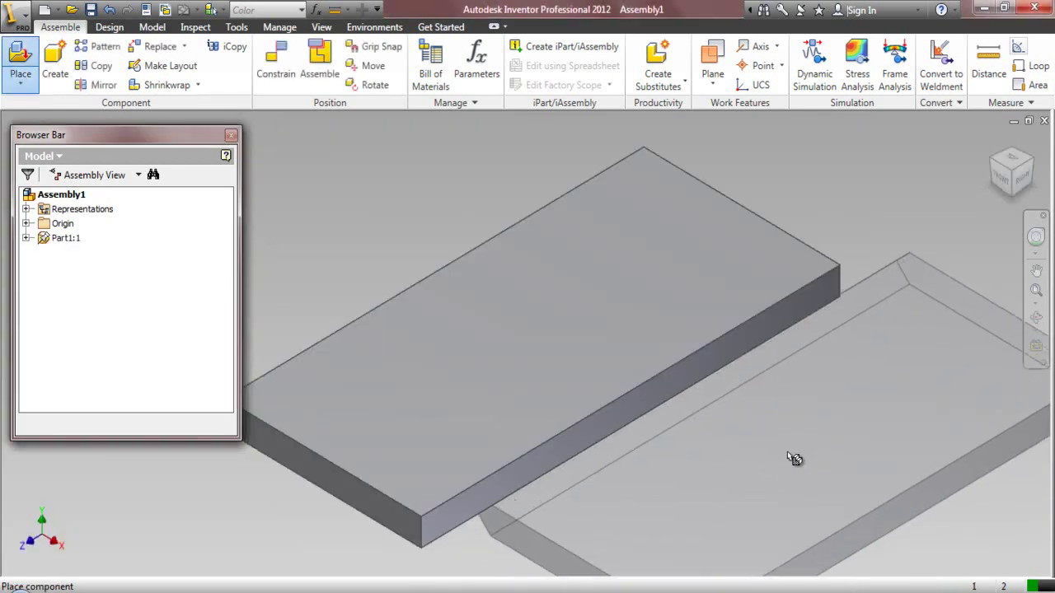
scroll(798, 458, up, 5)
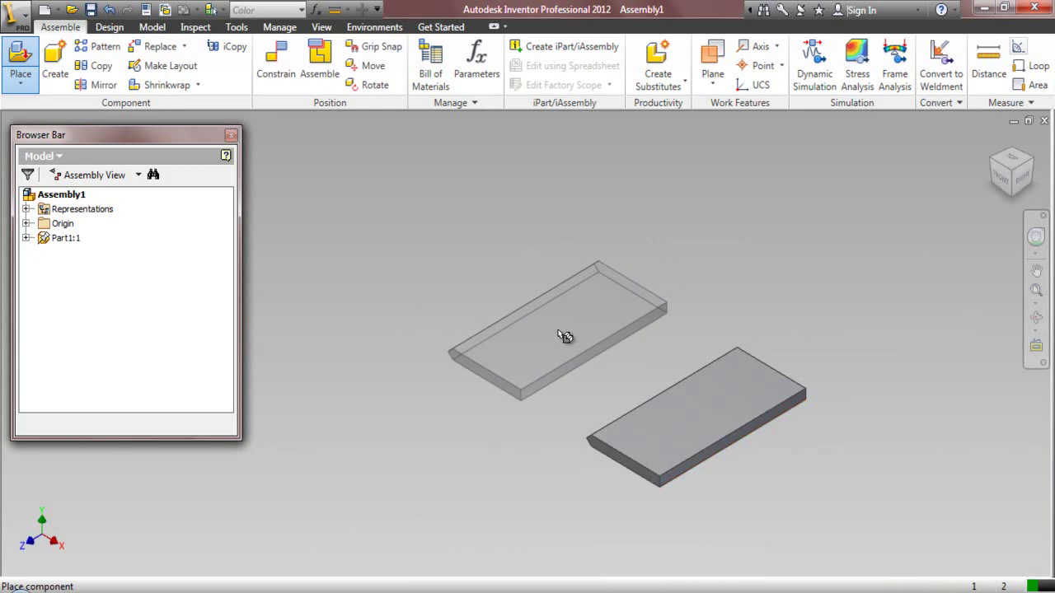
click(565, 336)
right_click(748, 230)
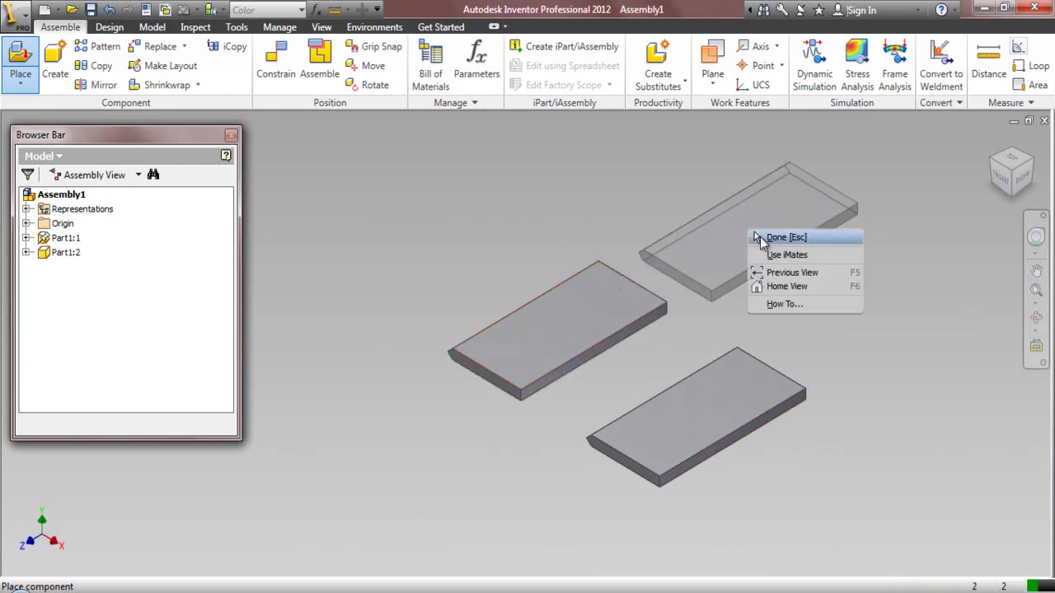
click(761, 236)
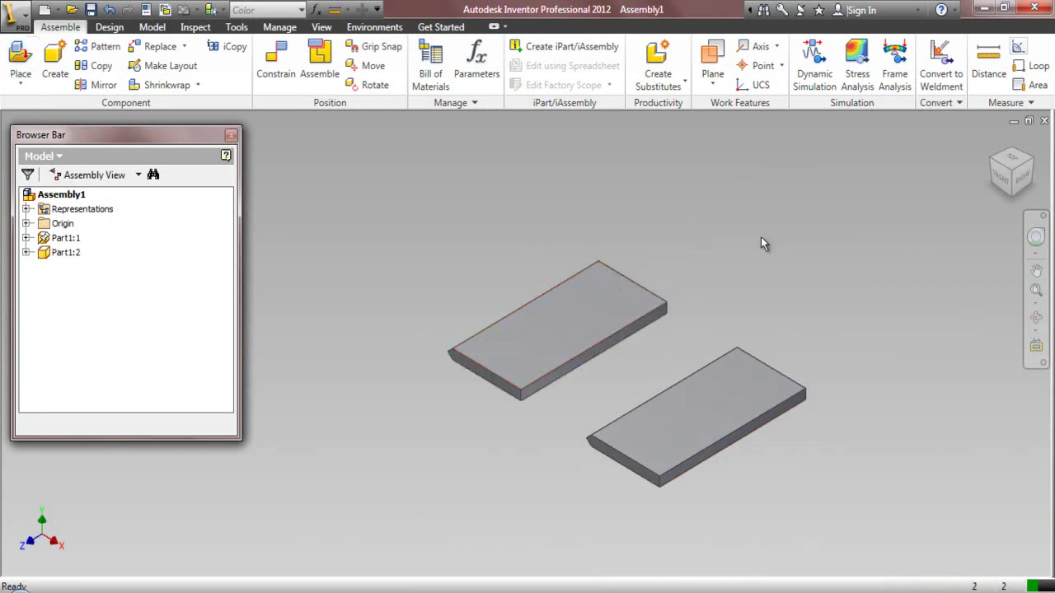
- Move the second plate away from the first plate's pointed edge to leave a clear gap between them
click(995, 168)
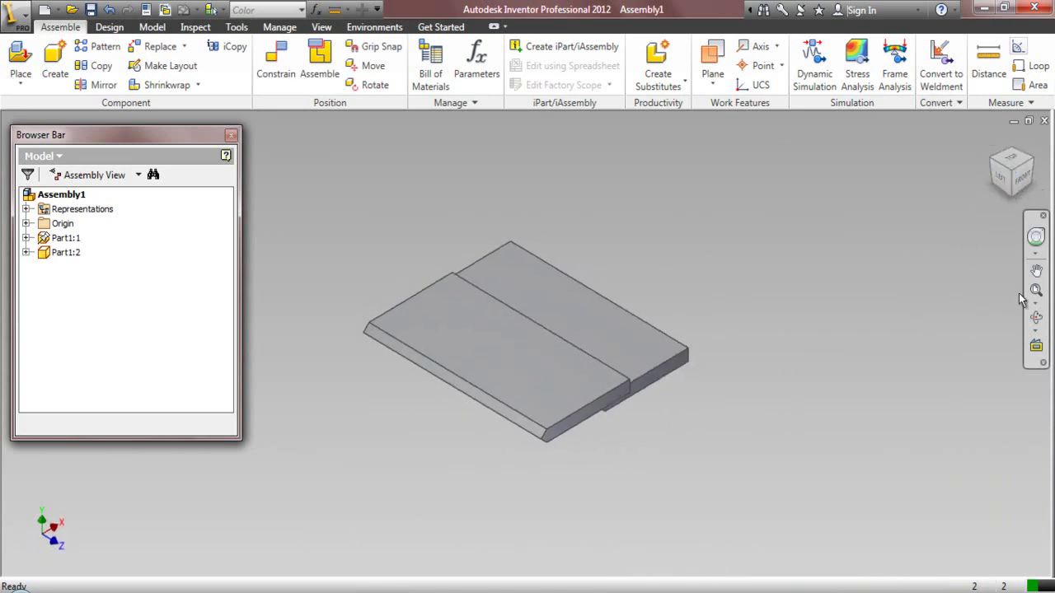
drag(563, 399, 463, 466)
click(368, 244)
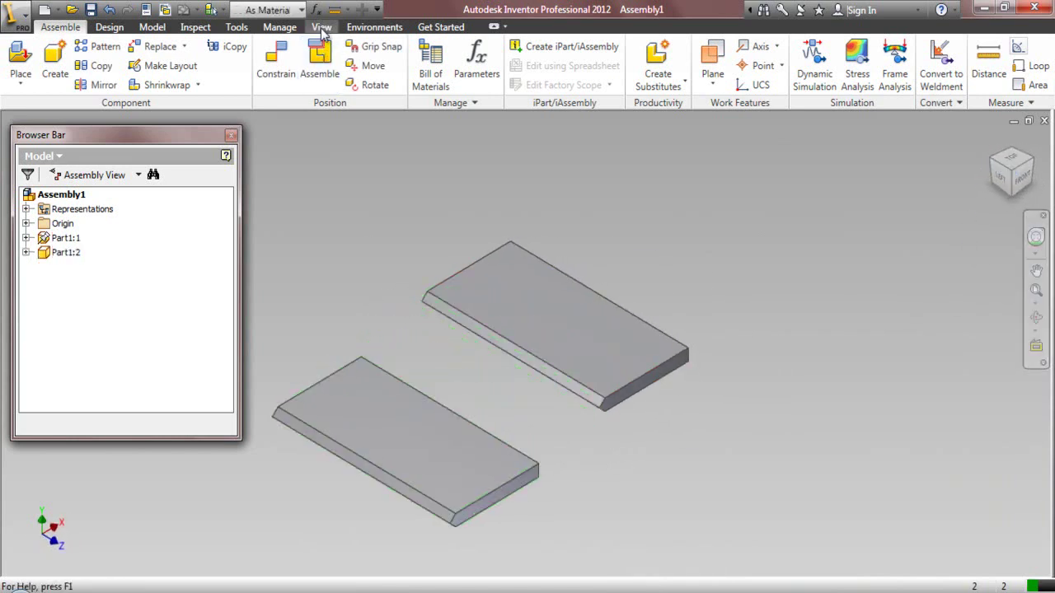
- Turn on the Degrees of Freedom display for the assembly components
click(321, 27)
click(103, 66)
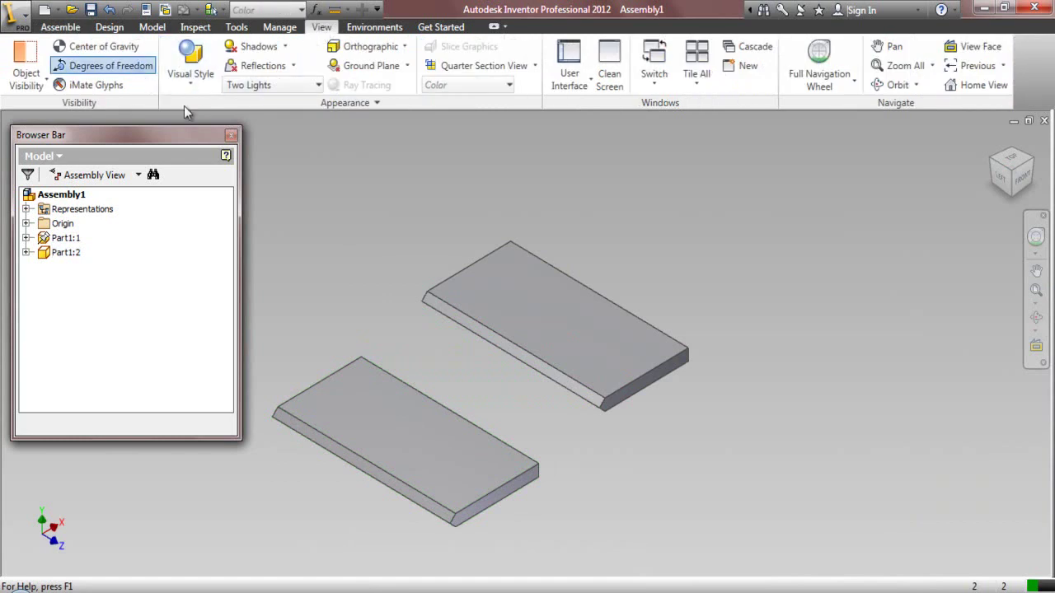
click(71, 28)
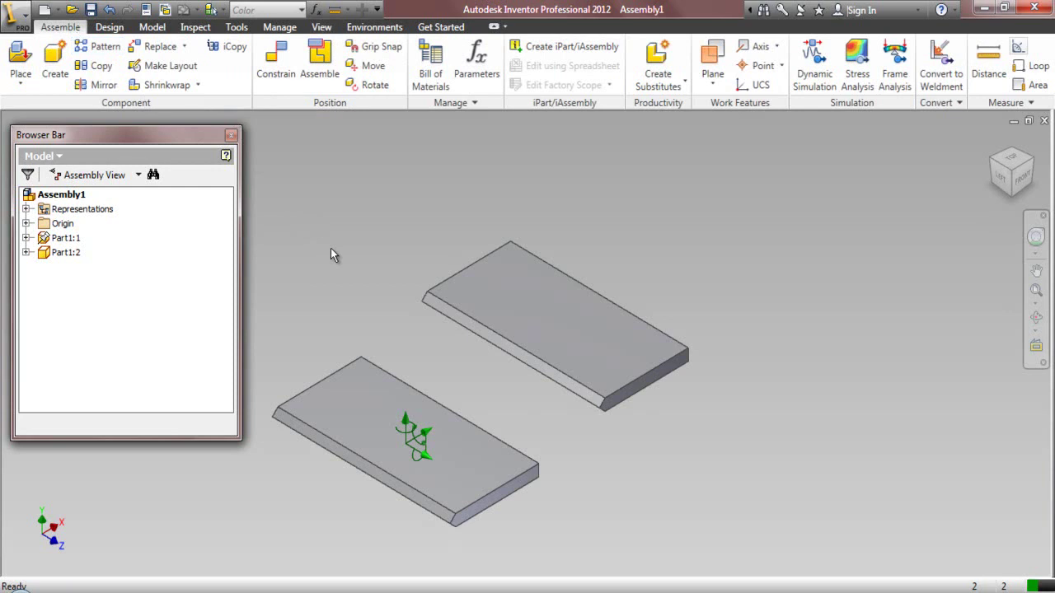
- Rotate the second plate freely so that its pointed edge turns towards the first plate and its broad face points up
click(348, 408)
drag(364, 447, 504, 519)
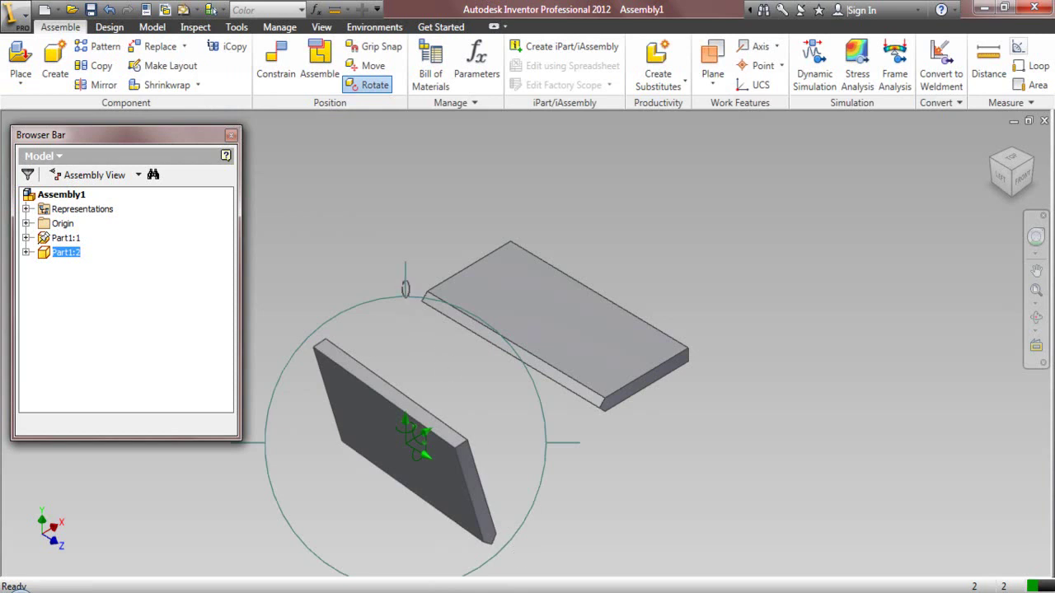
drag(364, 266, 296, 350)
right_click(367, 336)
click(388, 344)
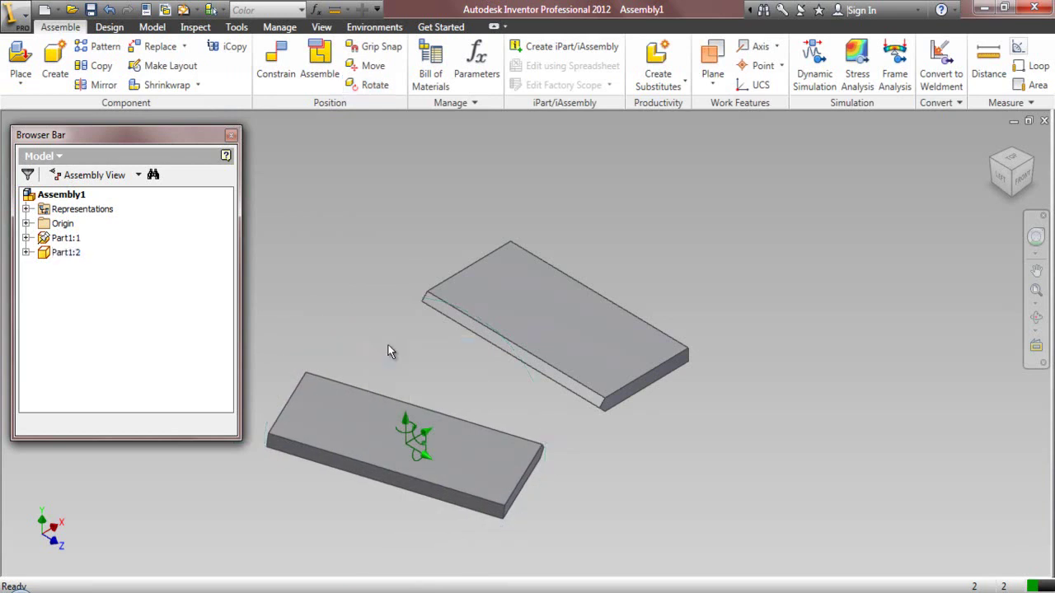
- Apply a flush constraint with zero offset between the top faces of the two plates
click(275, 62)
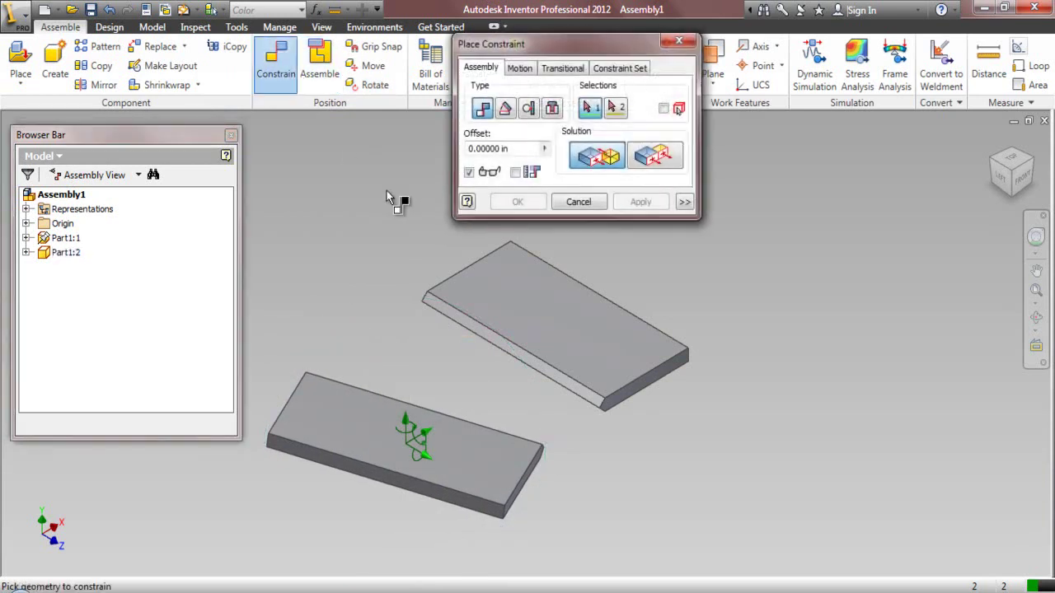
click(651, 157)
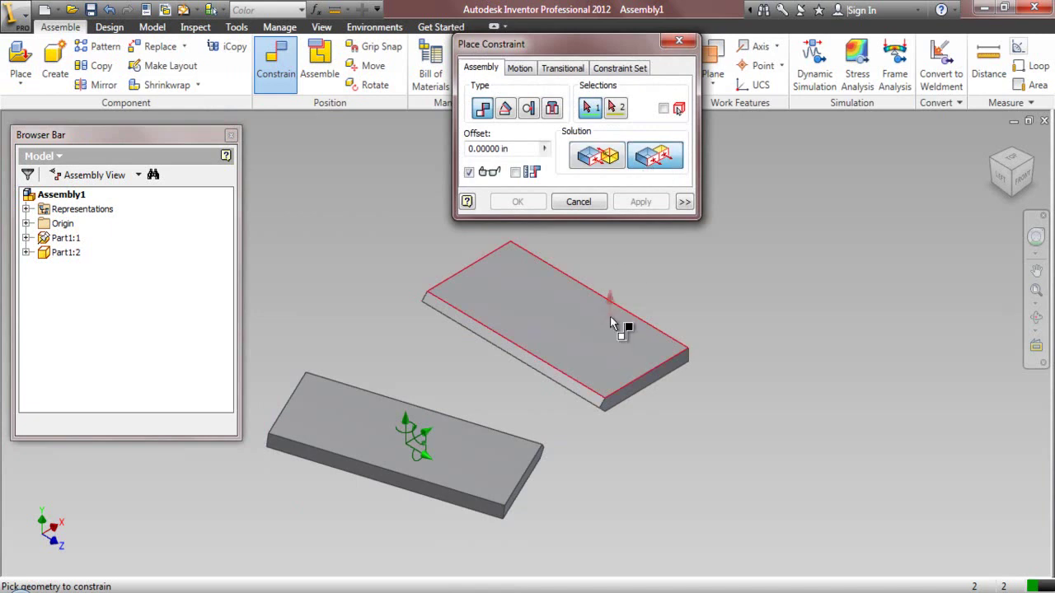
click(608, 323)
click(379, 423)
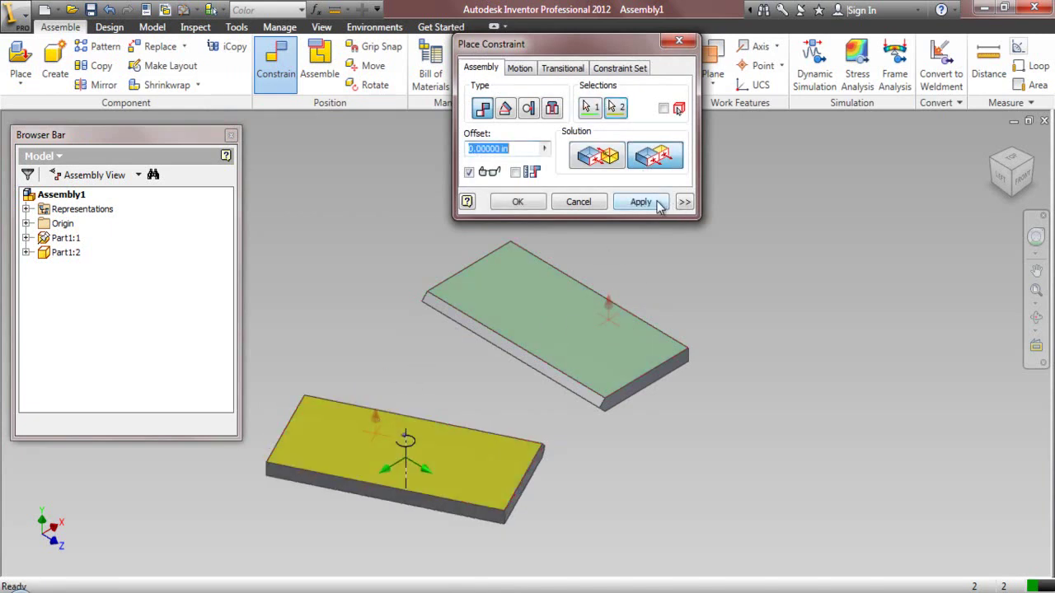
click(641, 202)
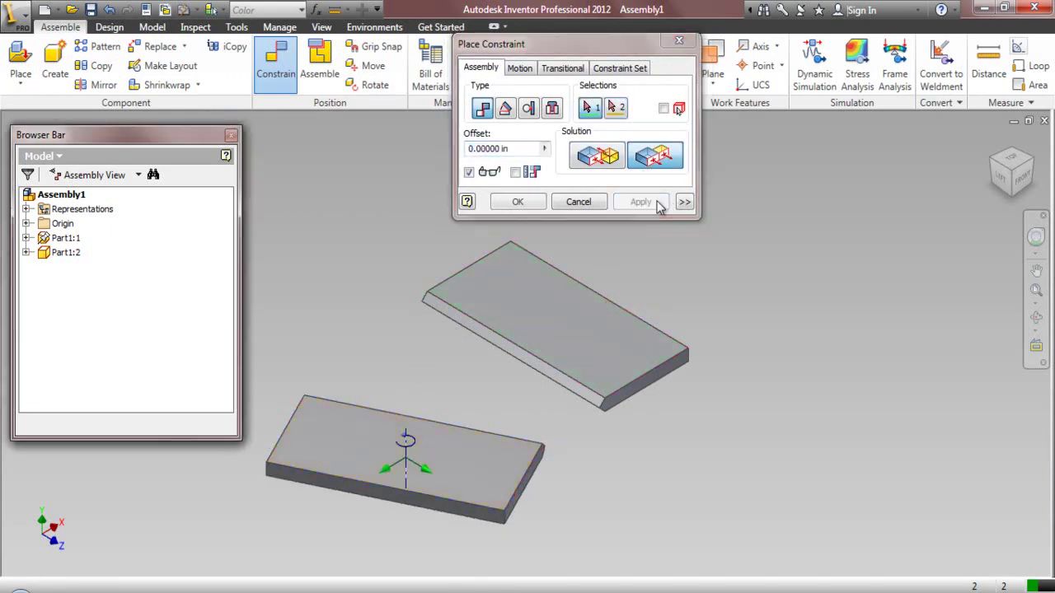
- Apply a flush constraint with zero offset between the matching end faces of the two plates
click(664, 369)
click(529, 476)
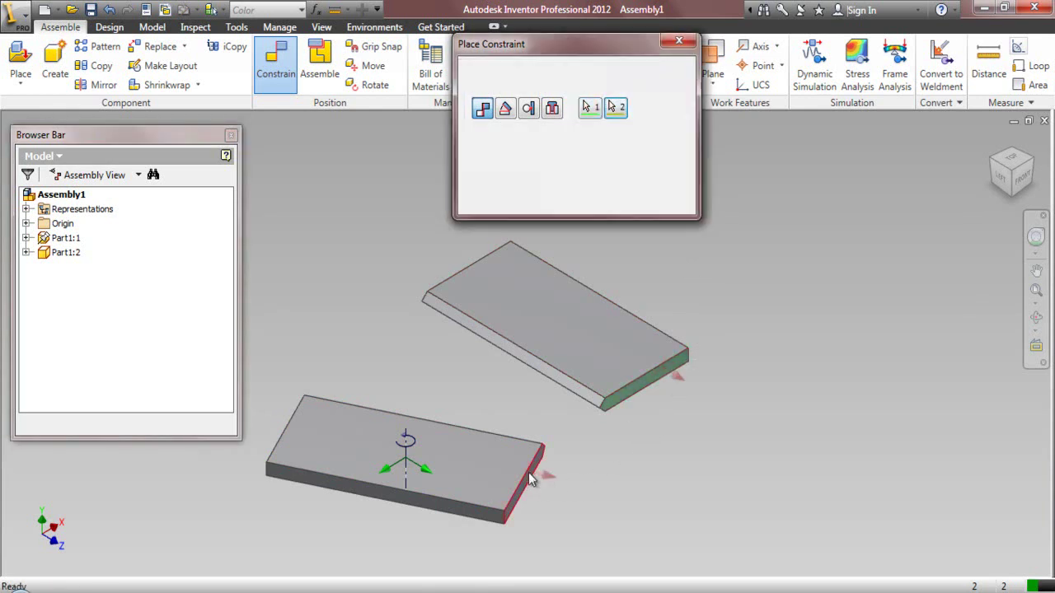
click(657, 203)
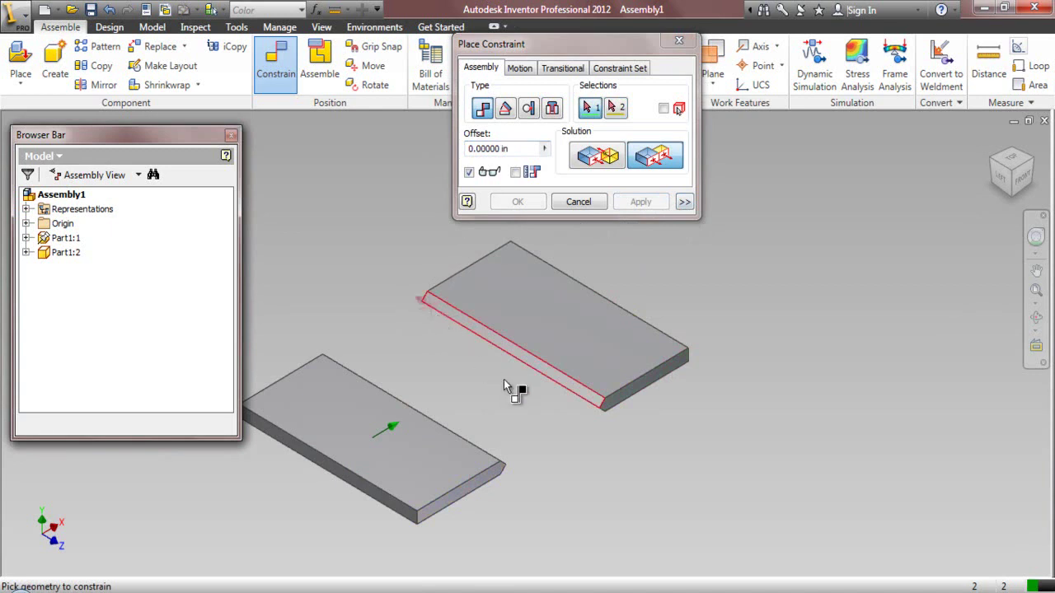
- Mate the pointed edges of the two plates with zero offset and finish placing constraints
scroll(592, 412, up, 3)
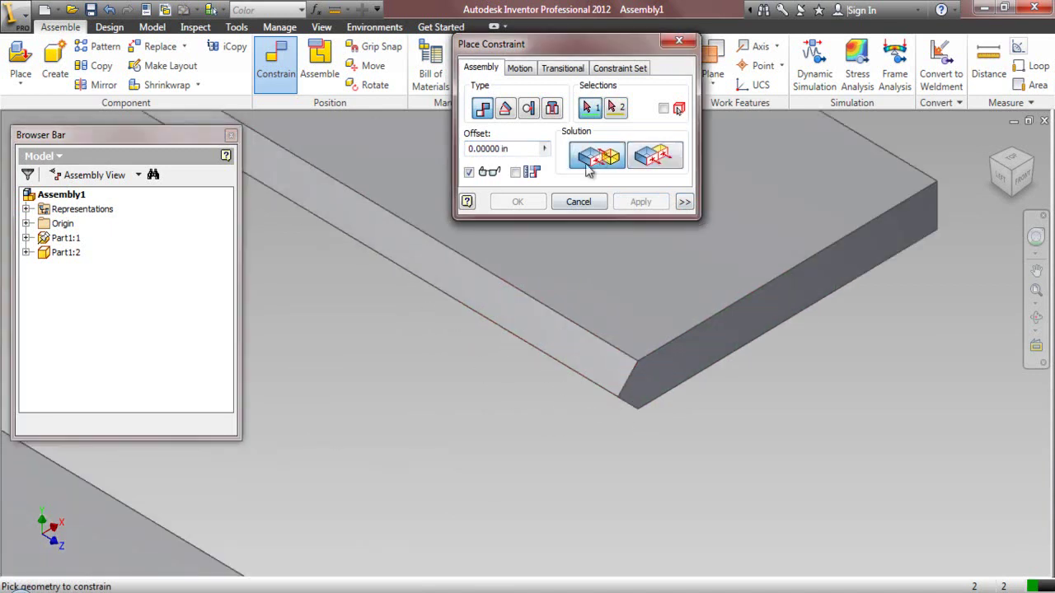
click(582, 377)
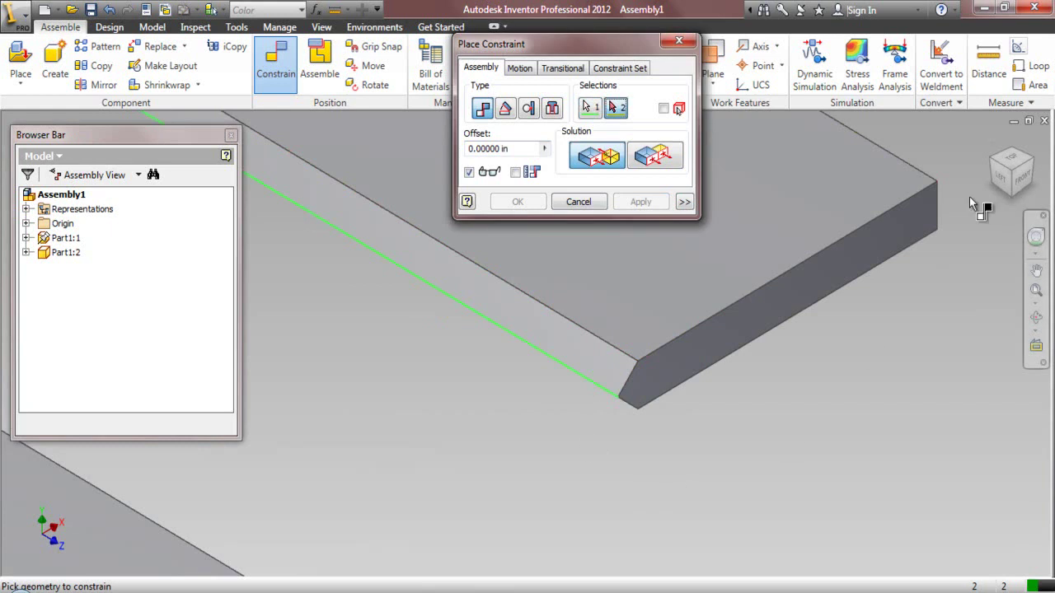
scroll(577, 395, down, 3)
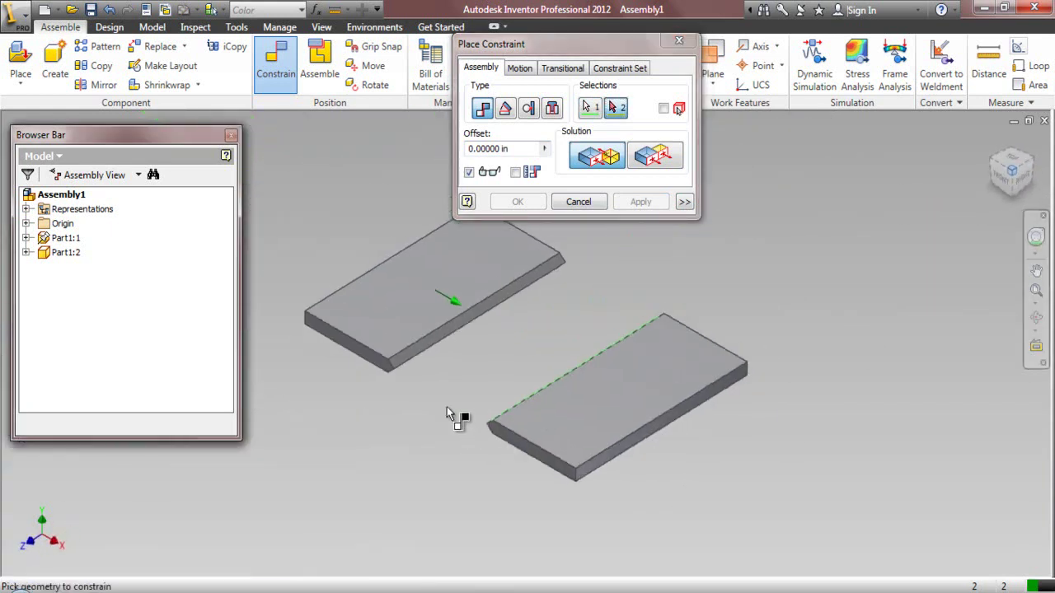
scroll(398, 375, up, 3)
click(398, 371)
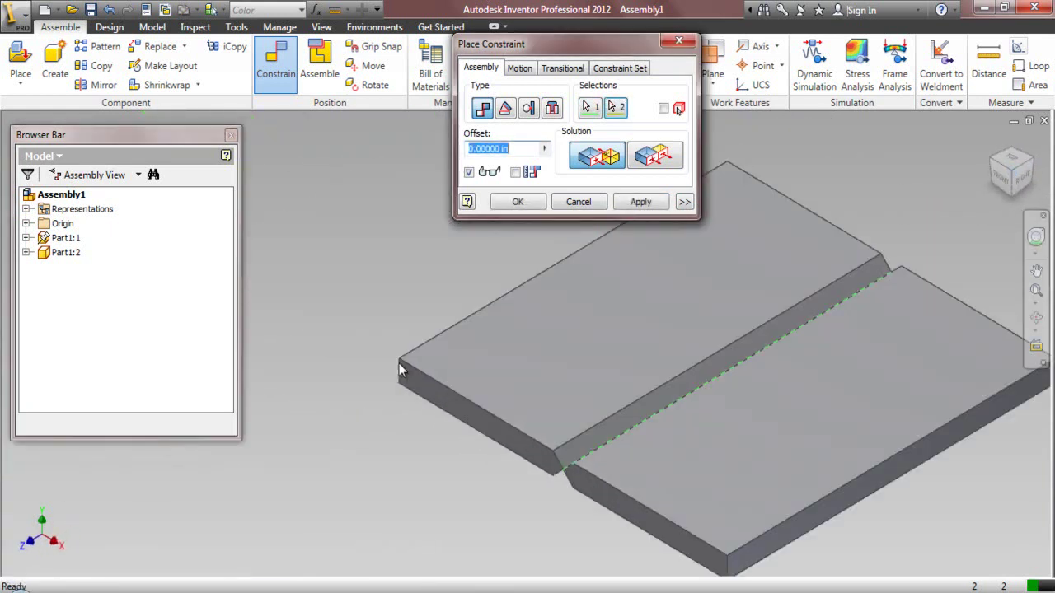
click(635, 202)
click(582, 206)
click(504, 399)
click(855, 212)
click(995, 164)
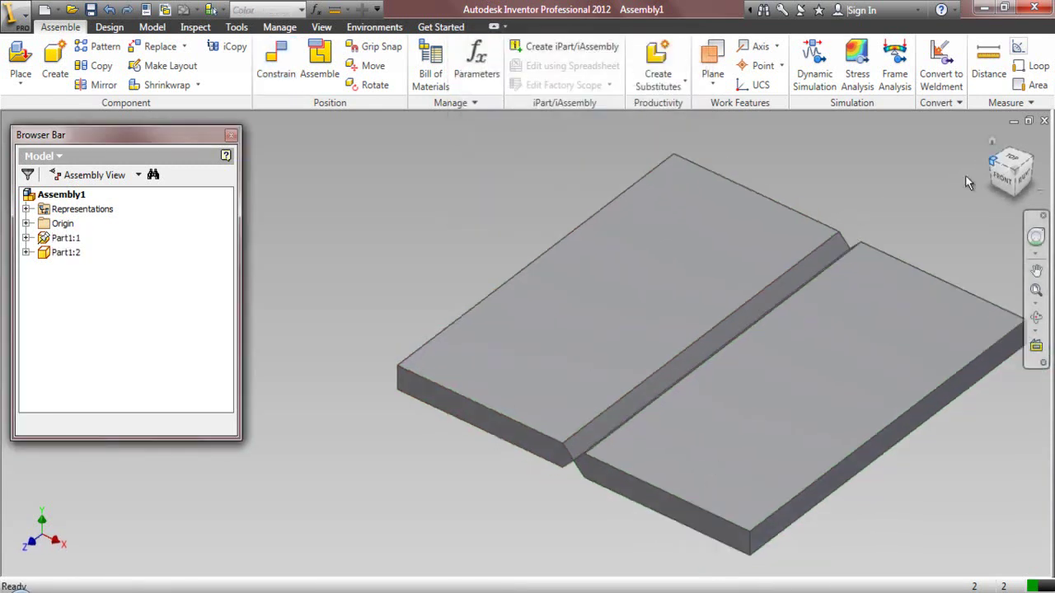
scroll(946, 210, up, 3)
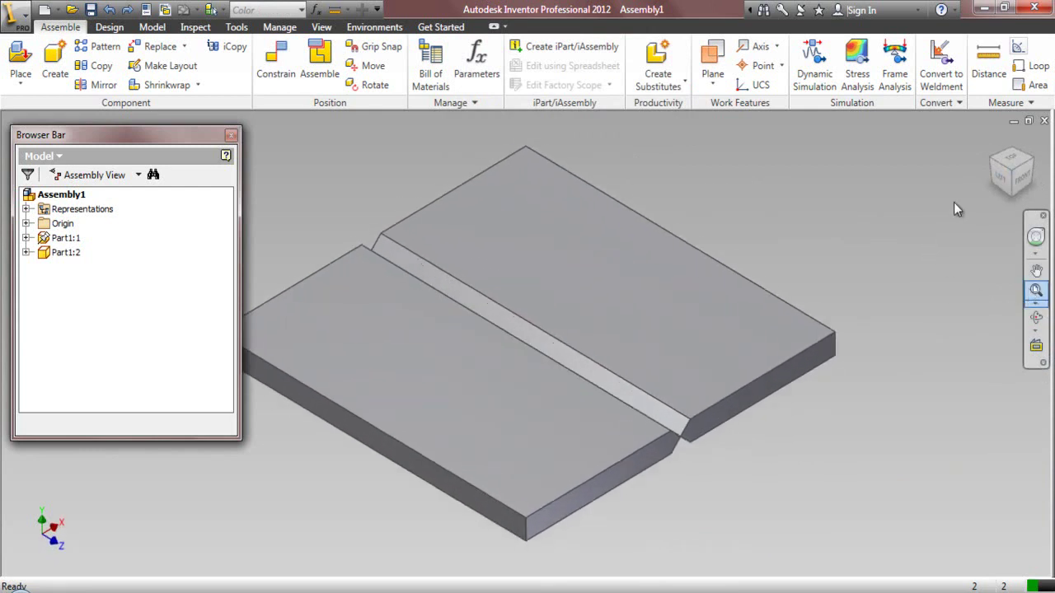
- Define the current isometric view as the home view with Fit to View and save the assembly as Double Sided Half V-Groove Weld Joint
right_click(1013, 180)
mouse_move(960, 287)
click(883, 297)
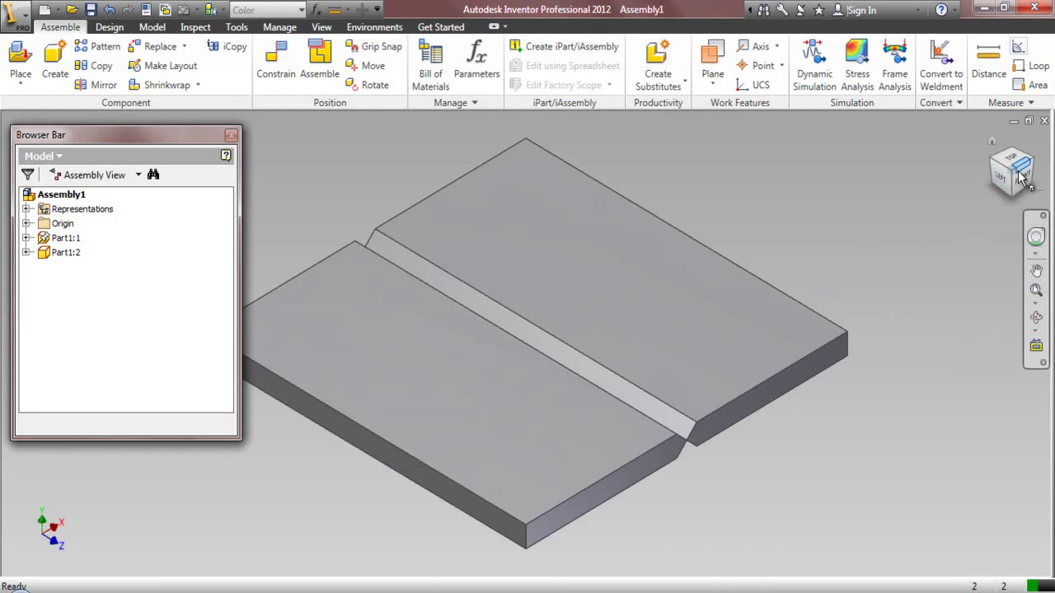
right_click(1015, 173)
mouse_move(960, 287)
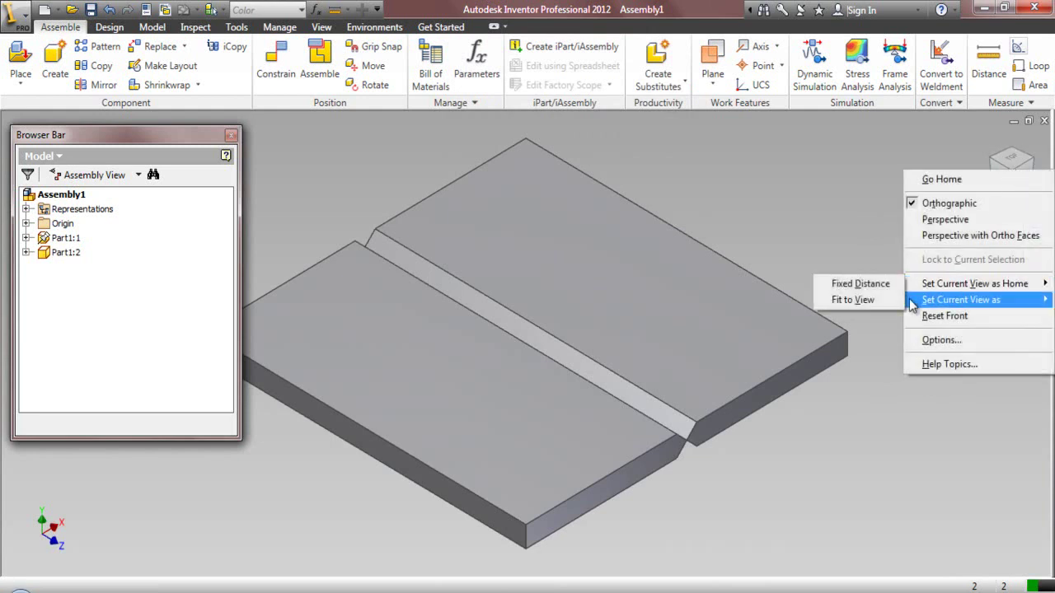
click(879, 301)
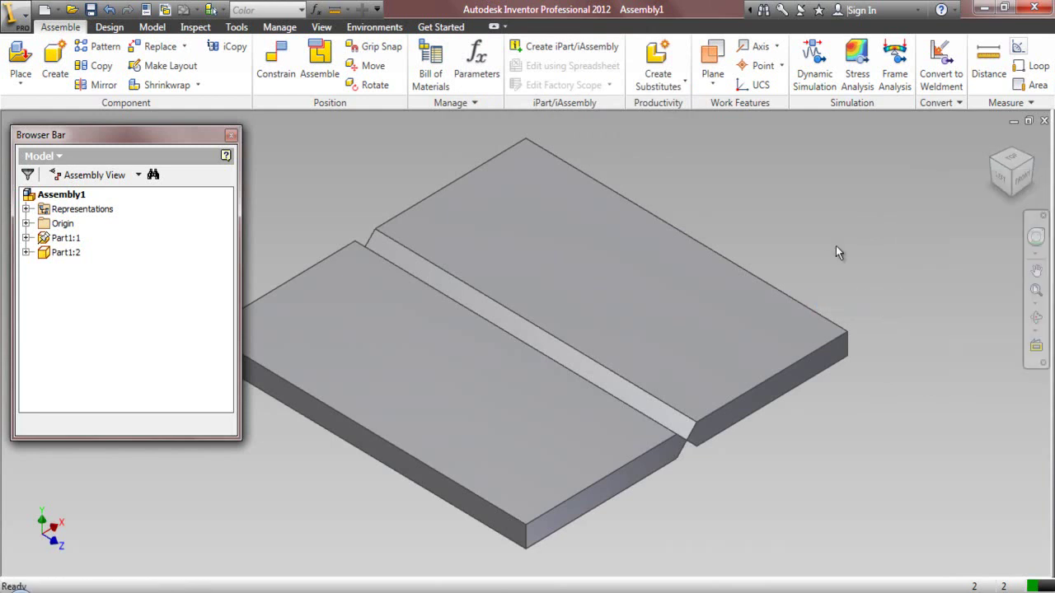
click(90, 9)
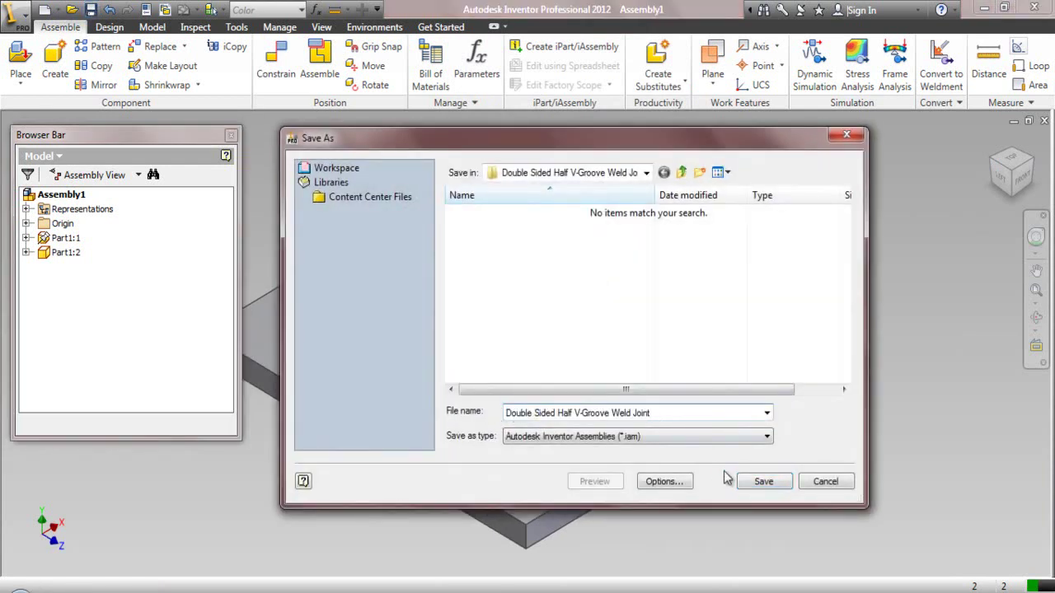
click(762, 482)
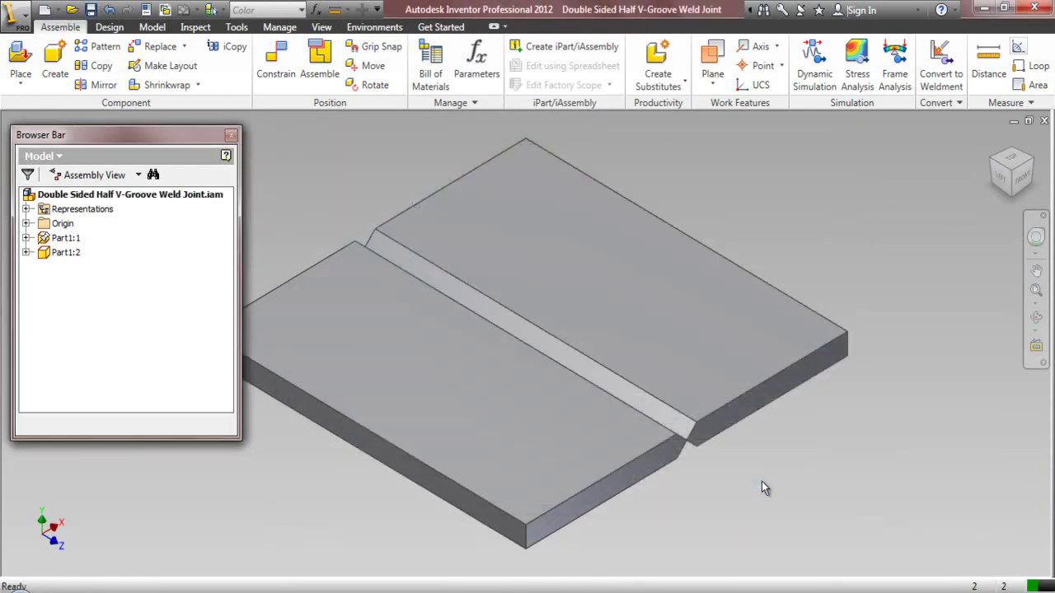
- Edit the first plate in place, change its color to Metal-AL-6061 (Machined), and return to the assembly
double_click(702, 351)
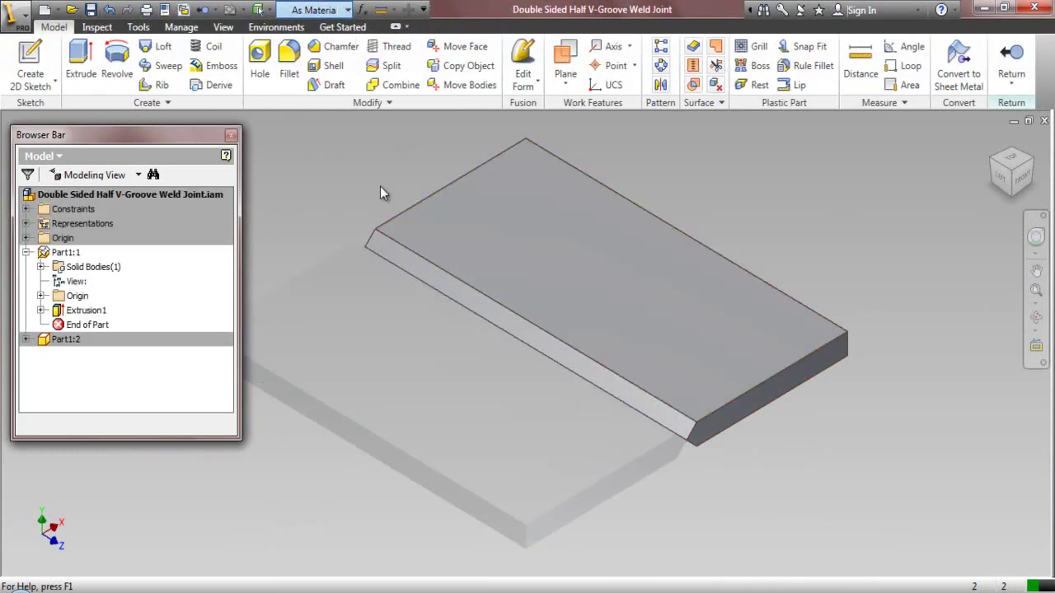
scroll(380, 186, down, 12)
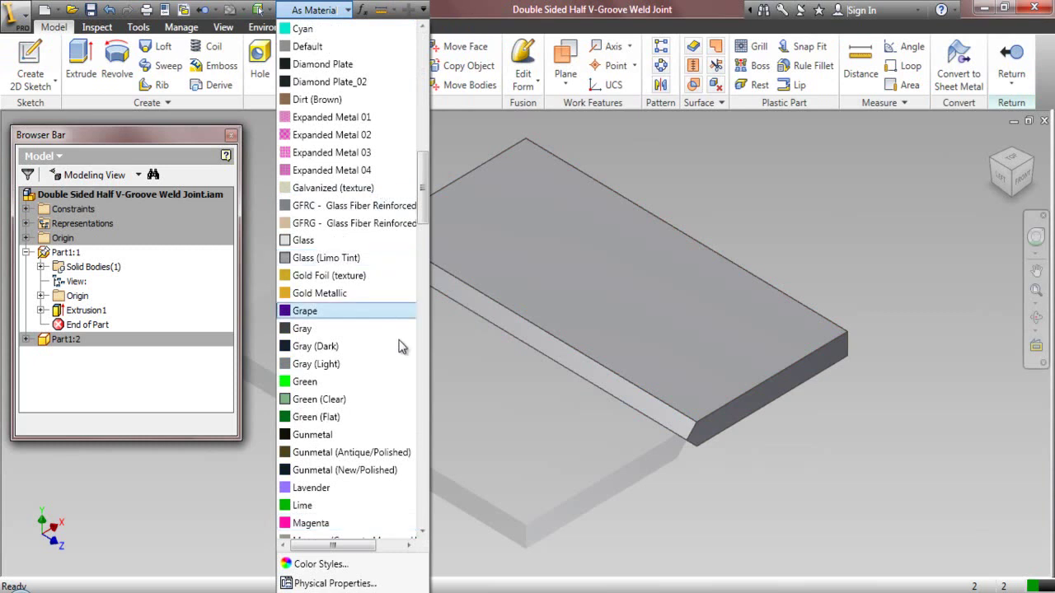
scroll(423, 534, down, 7)
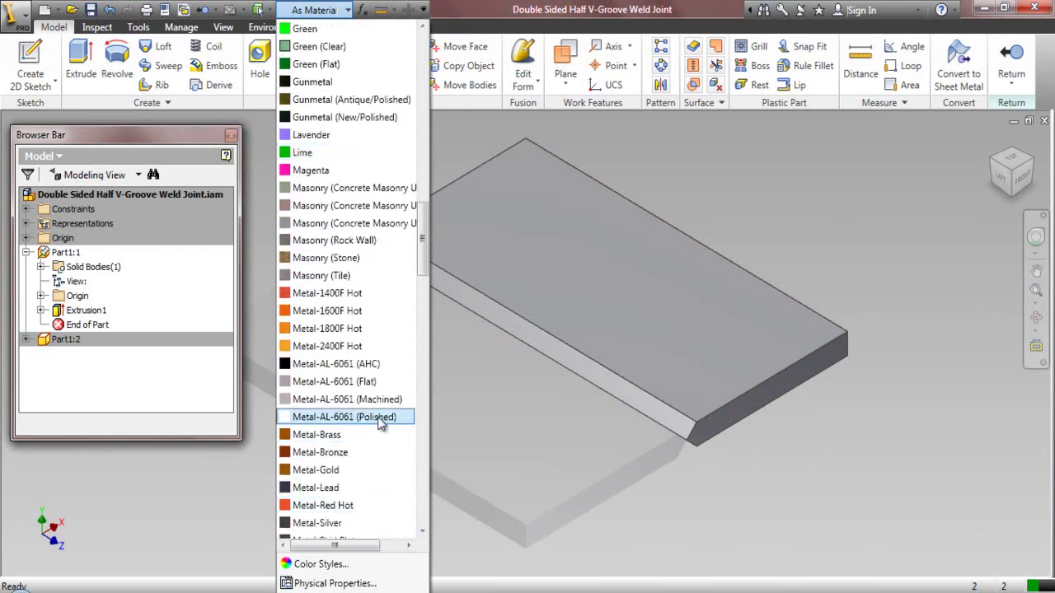
click(374, 398)
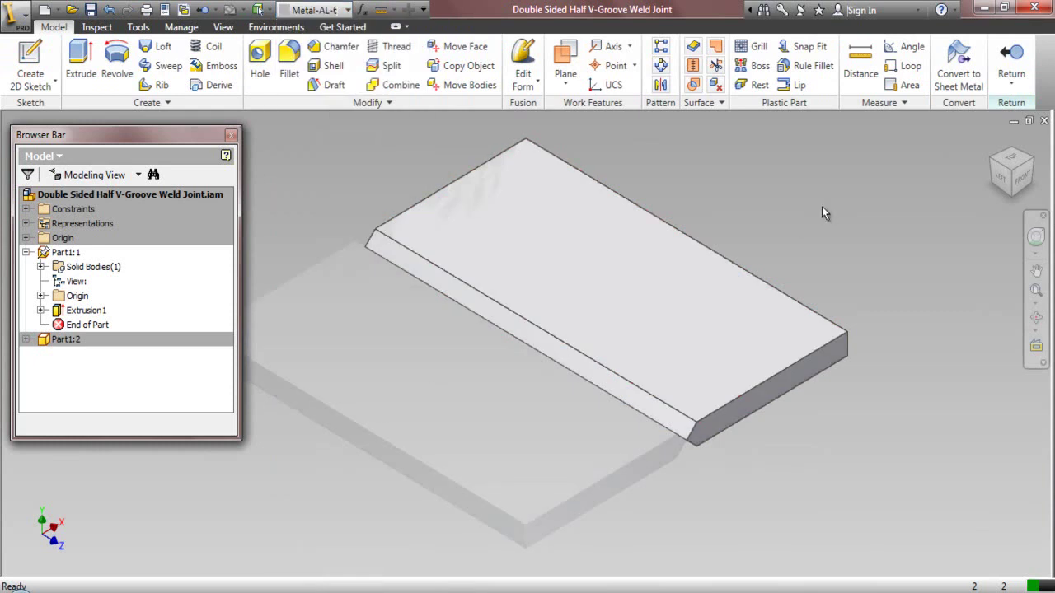
click(1012, 54)
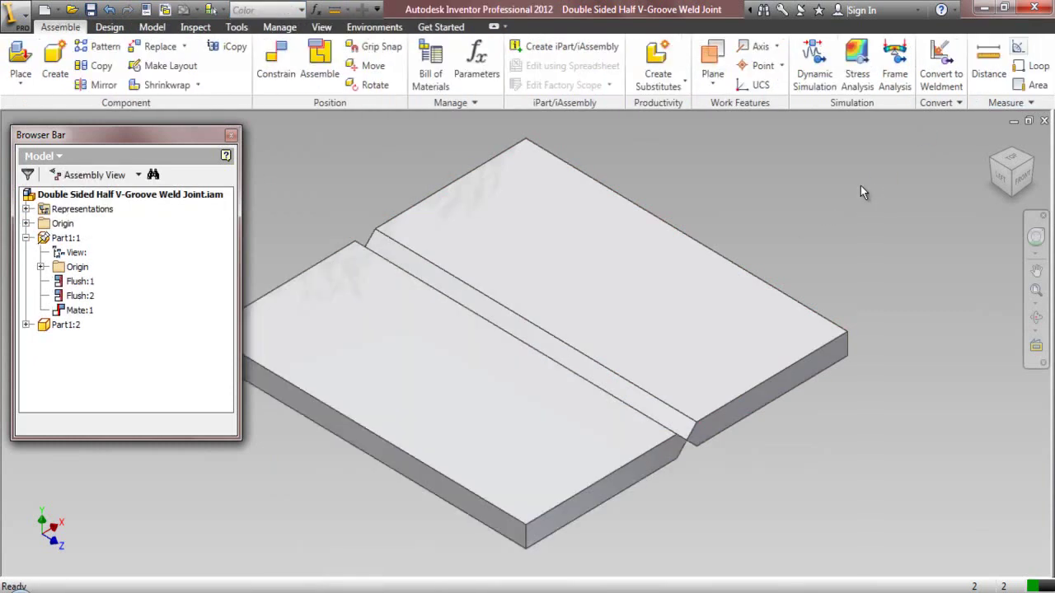
- Convert the assembly to a weldment with the ANSI standard, Welded Aluminum-6061 bead material and Inseparable BOM structure
click(939, 71)
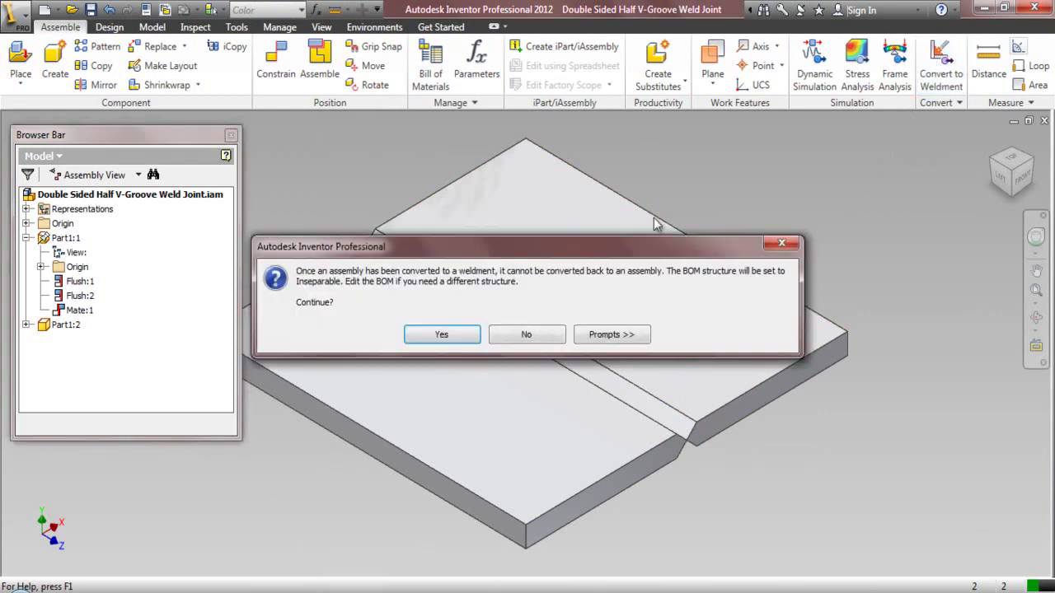
click(470, 337)
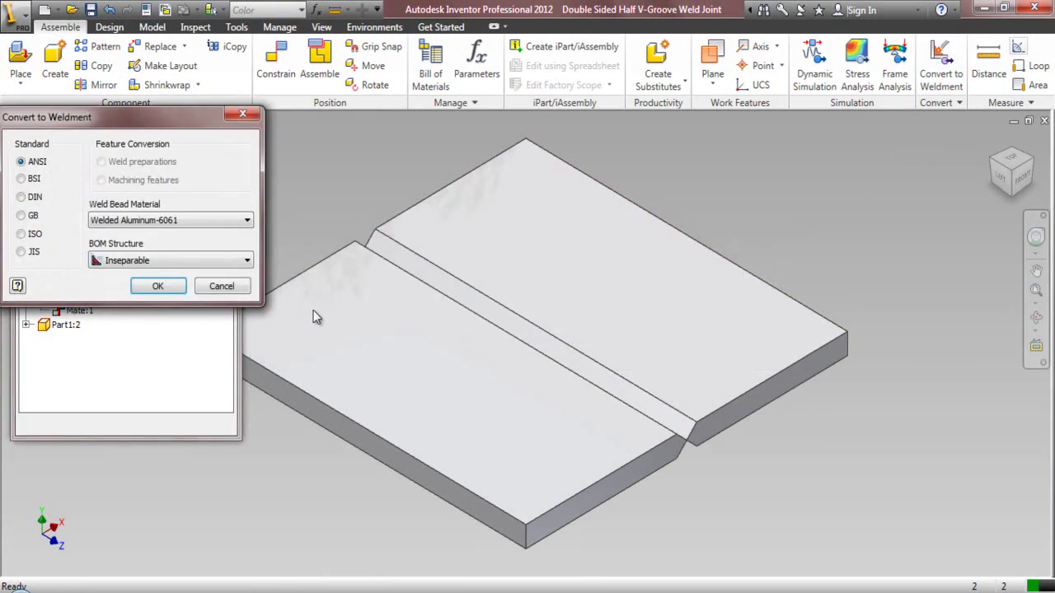
click(158, 286)
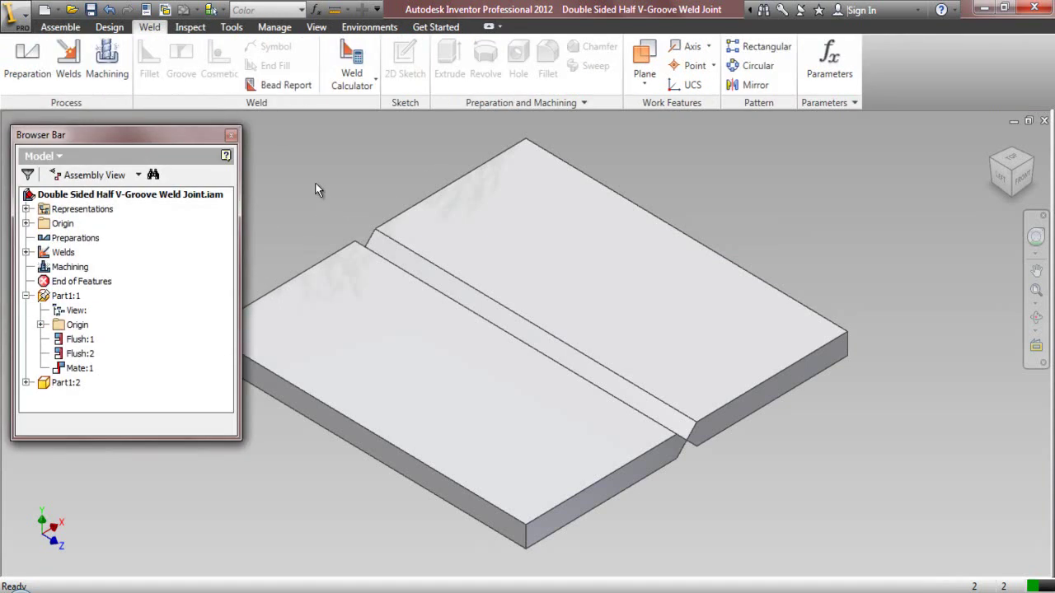
- Create a groove weld between the two facing bevels on the upper side, with Full Face Weld enabled for both face sets
double_click(44, 258)
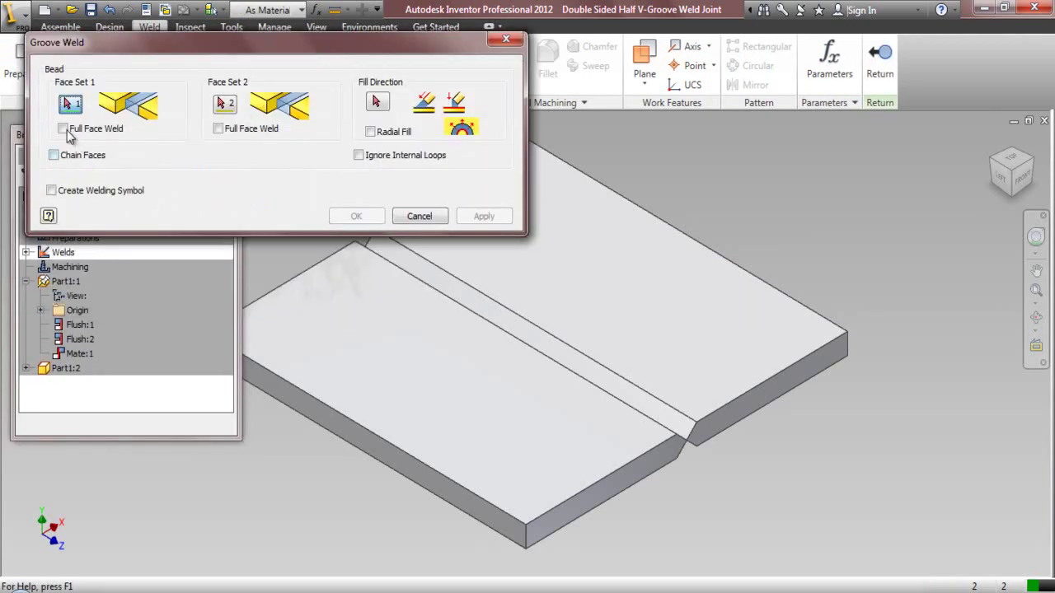
click(75, 132)
click(218, 130)
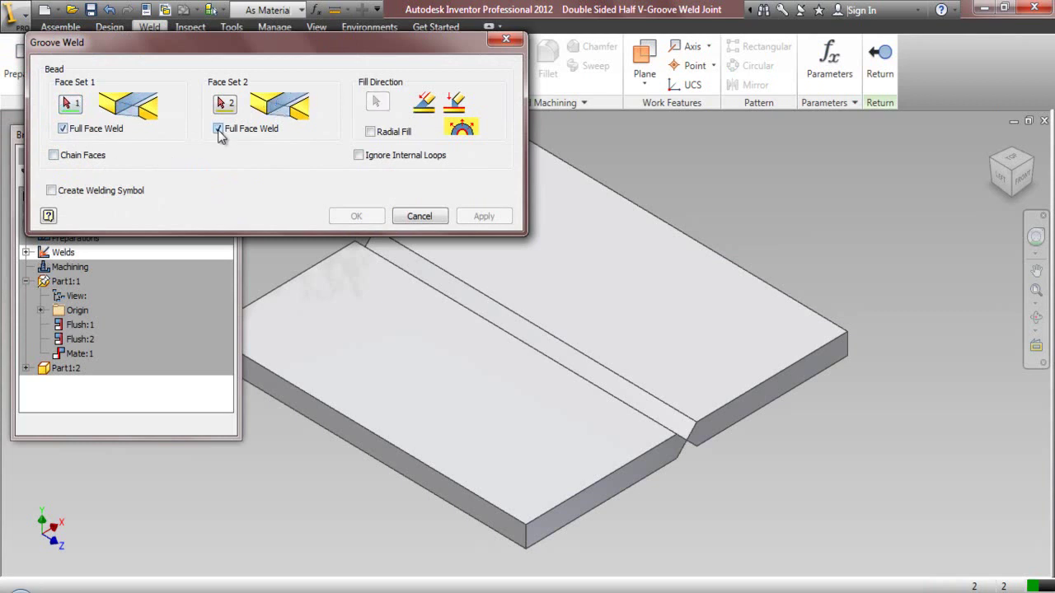
click(74, 105)
click(561, 349)
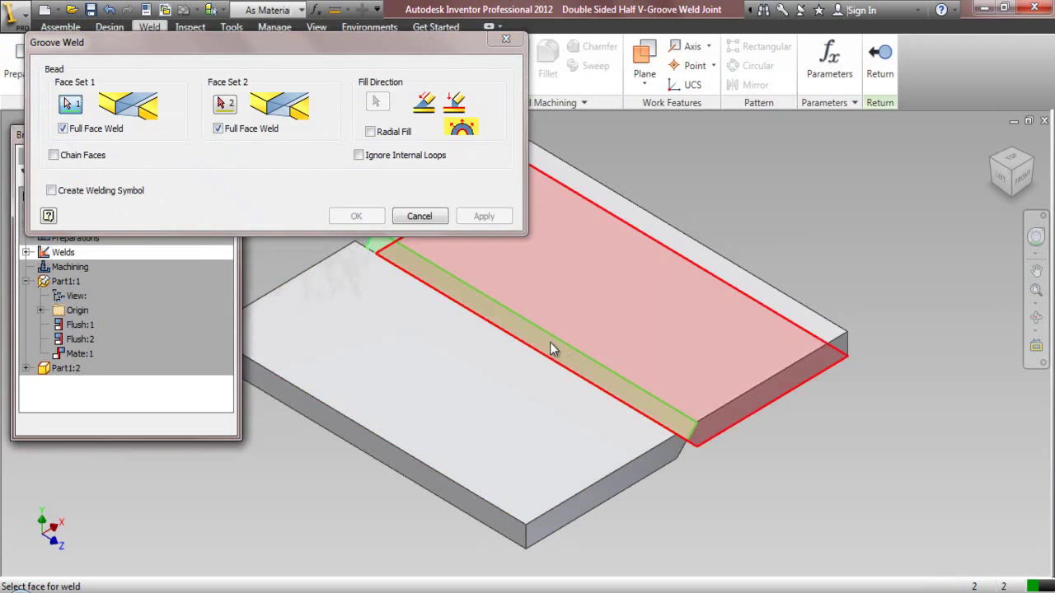
click(232, 108)
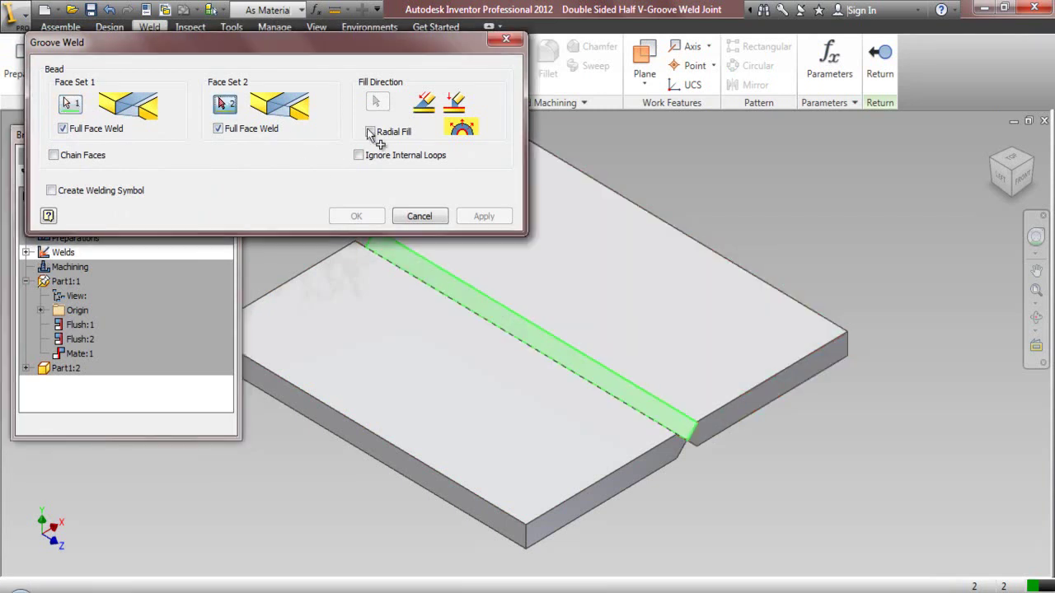
click(1031, 160)
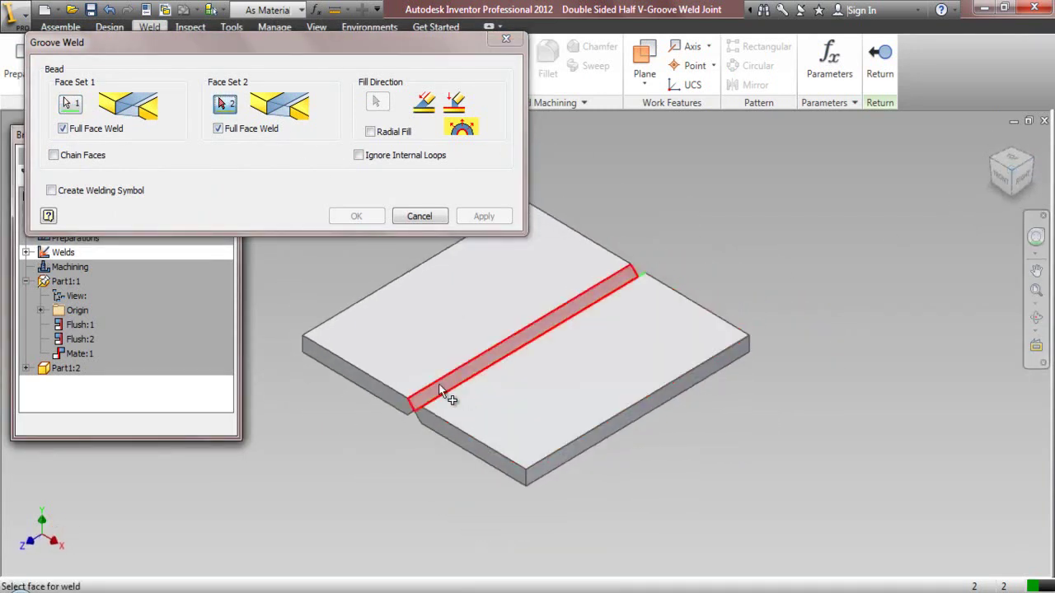
click(421, 399)
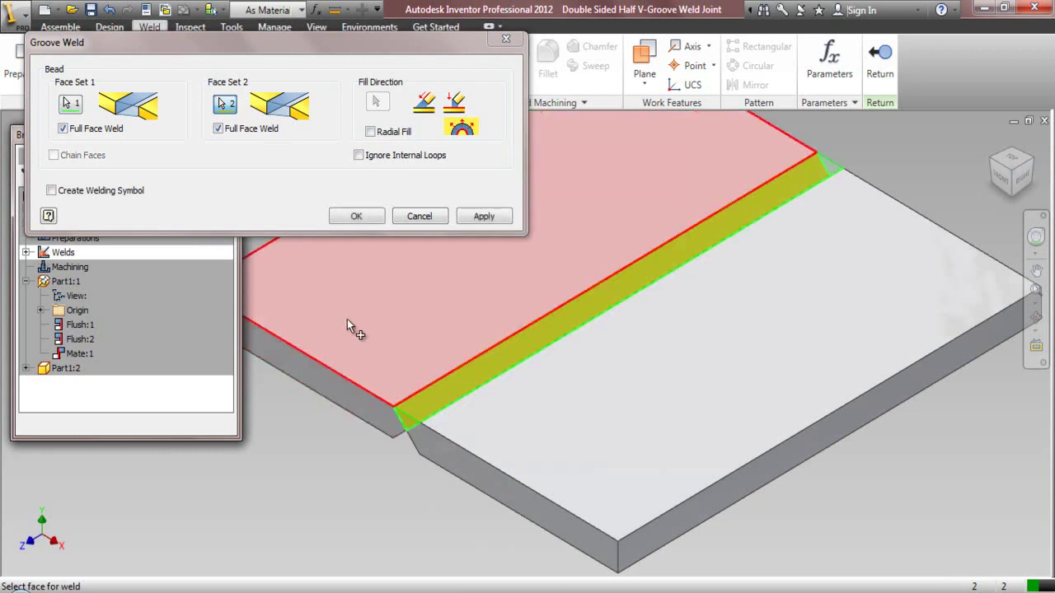
click(377, 218)
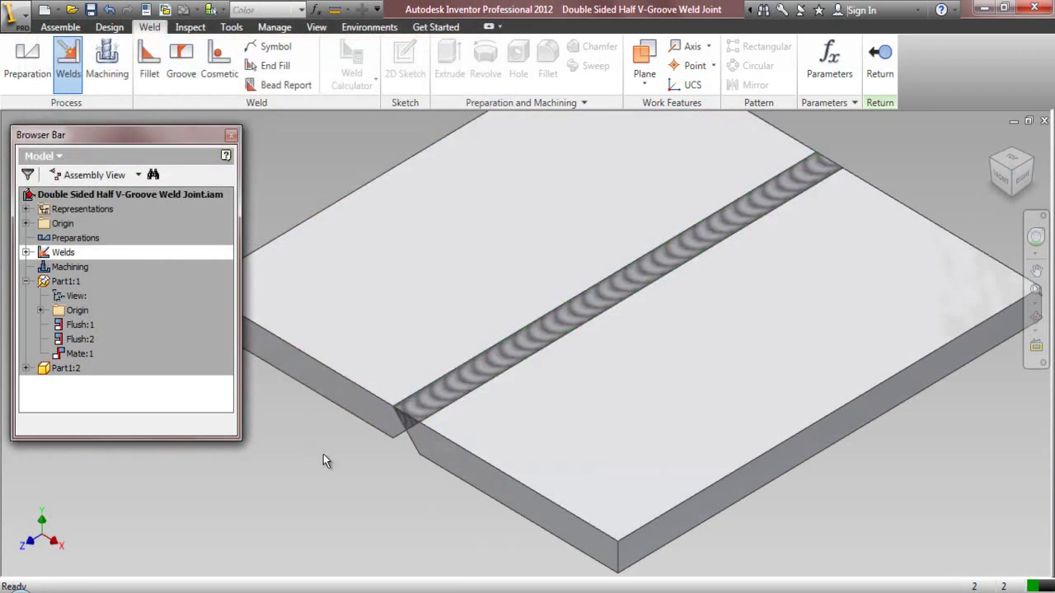
- Start a second groove weld on the underside of the plates and assign one bevel face of the open groove to Face Set 1
click(1035, 318)
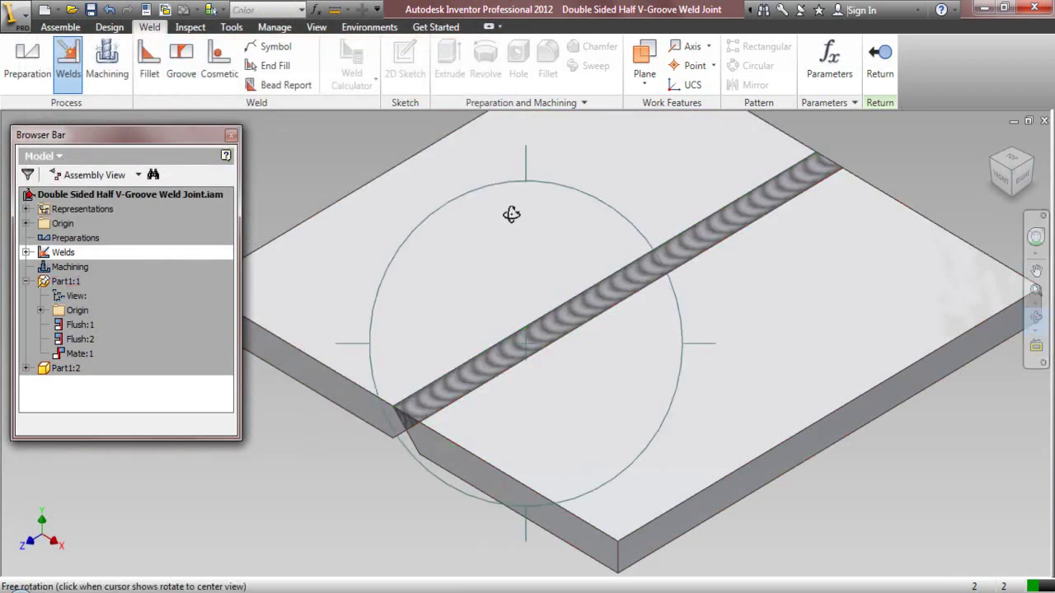
drag(521, 177, 526, 321)
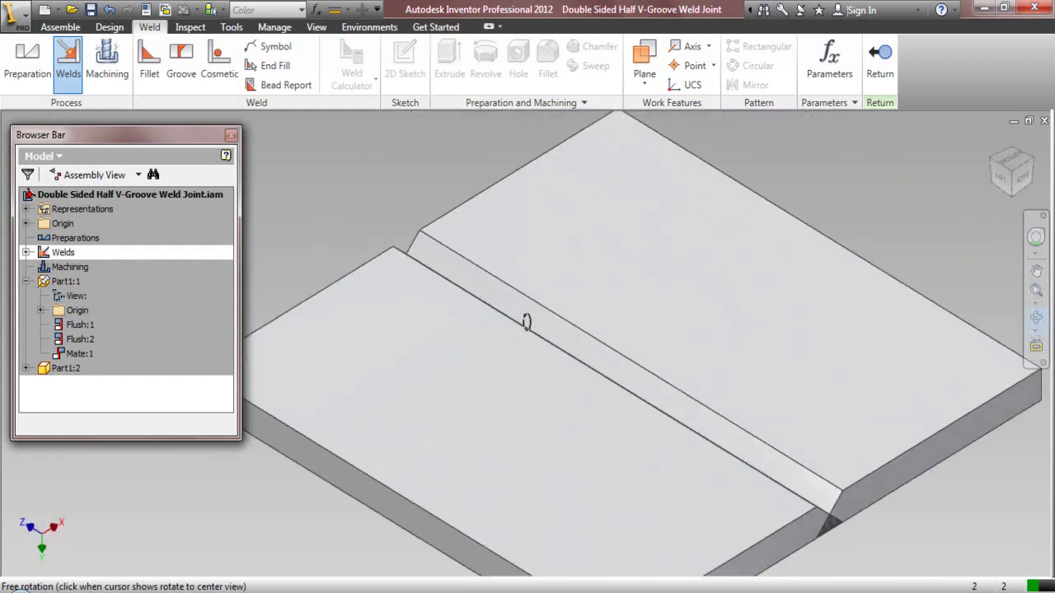
scroll(519, 280, up, 3)
drag(513, 245, 544, 288)
right_click(544, 252)
click(554, 260)
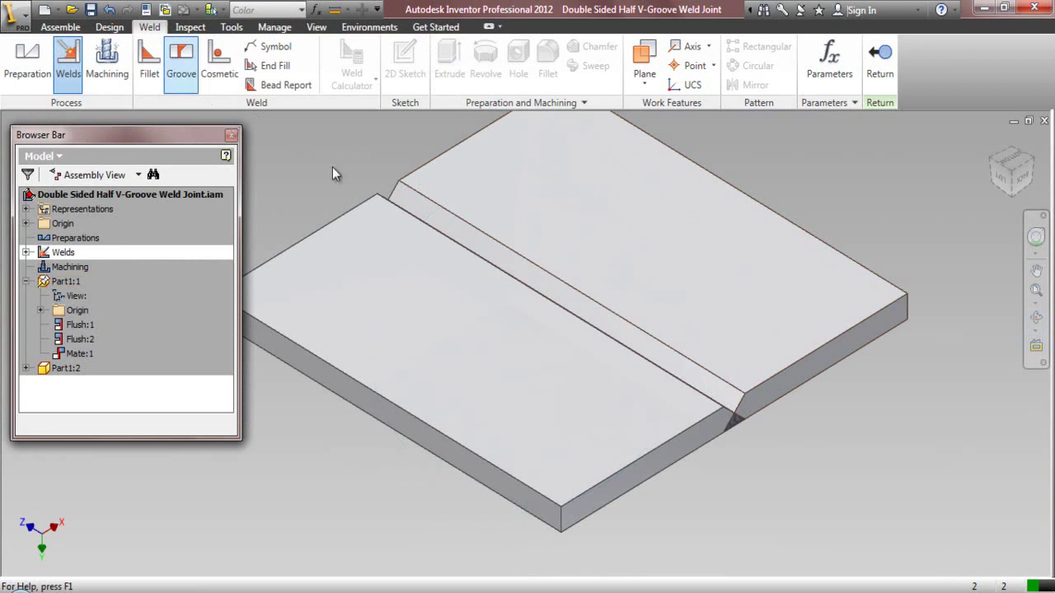
click(586, 313)
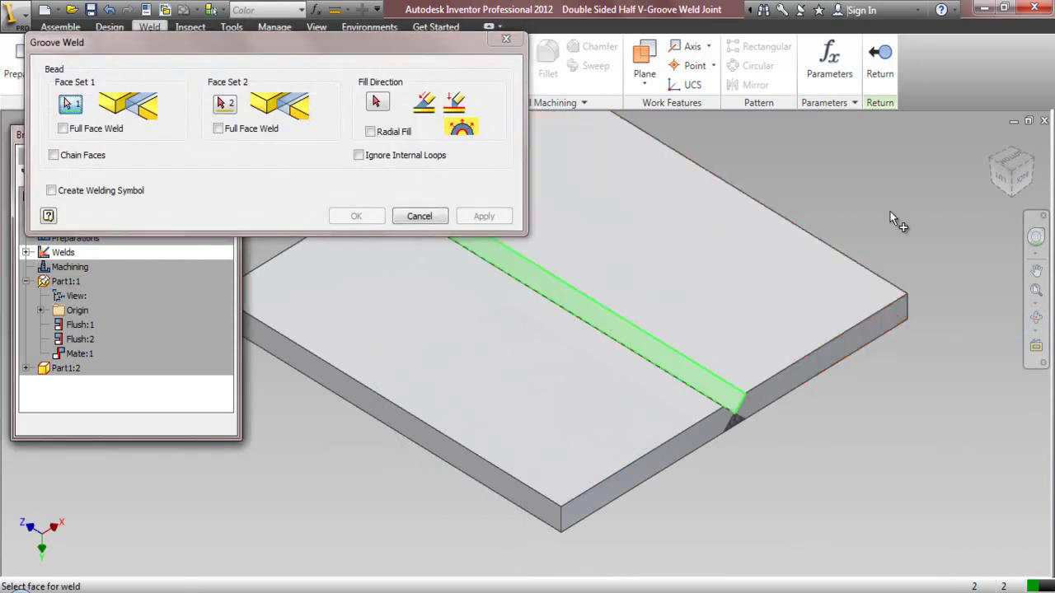
click(1036, 167)
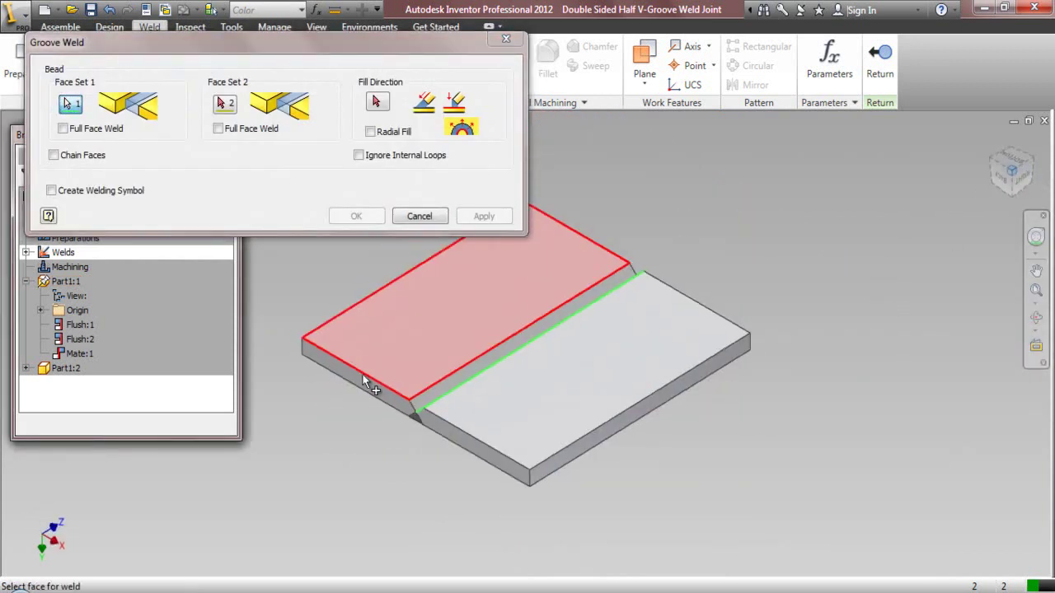
right_click(299, 414)
click(308, 419)
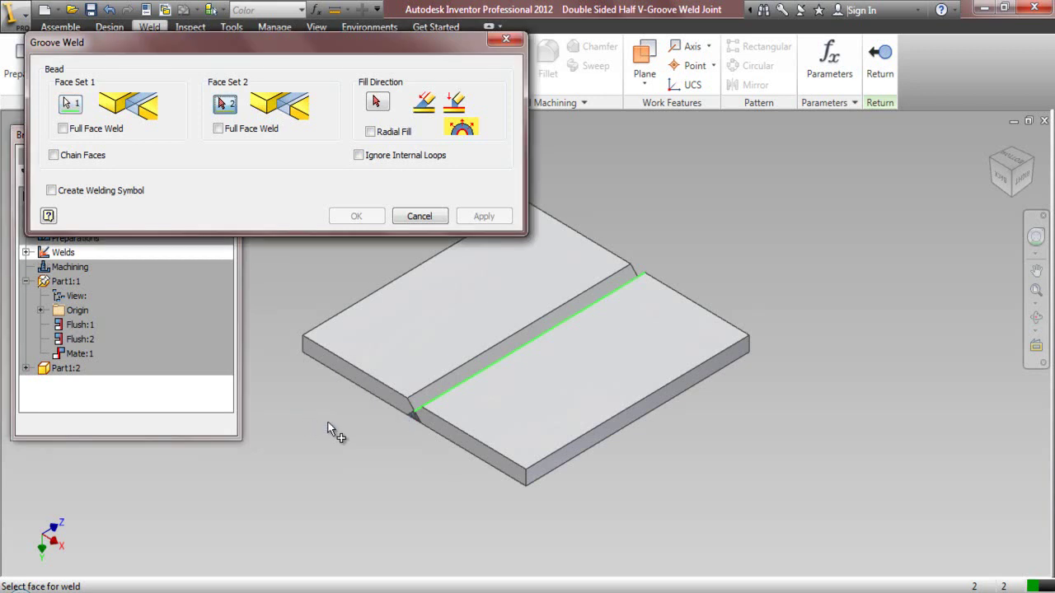
- Assign the opposite bevel face to Face Set 2, enable Full Face Weld for both sets, and create the underside bead
scroll(412, 408, up, 5)
click(416, 398)
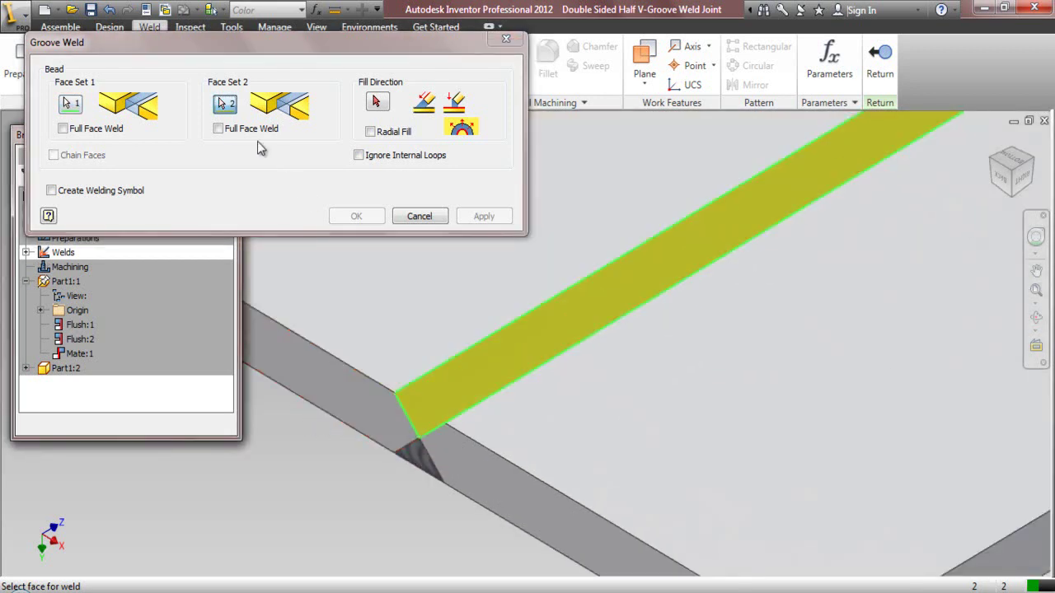
click(218, 128)
click(64, 129)
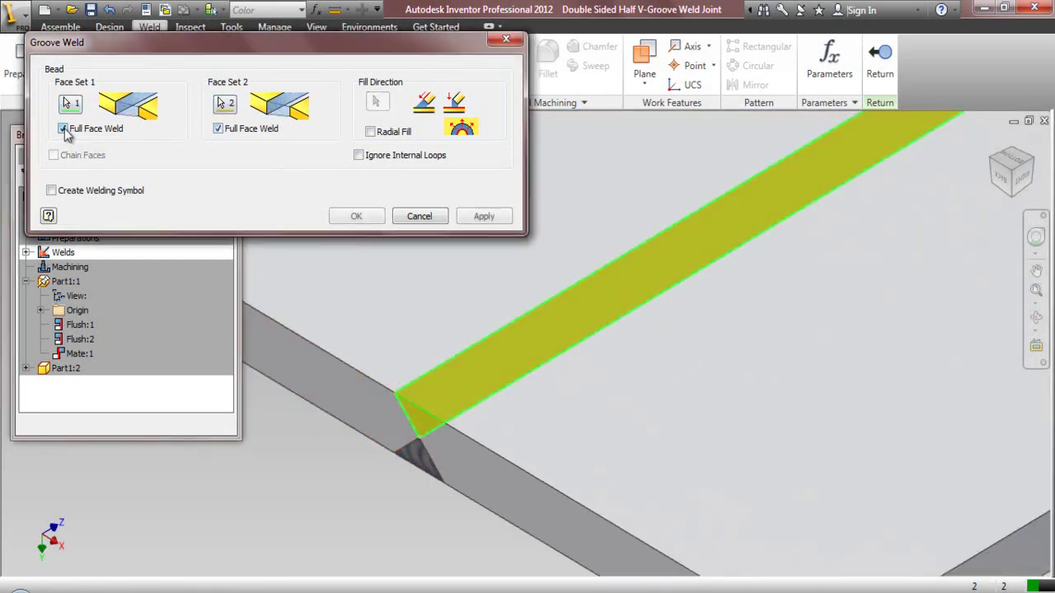
click(356, 217)
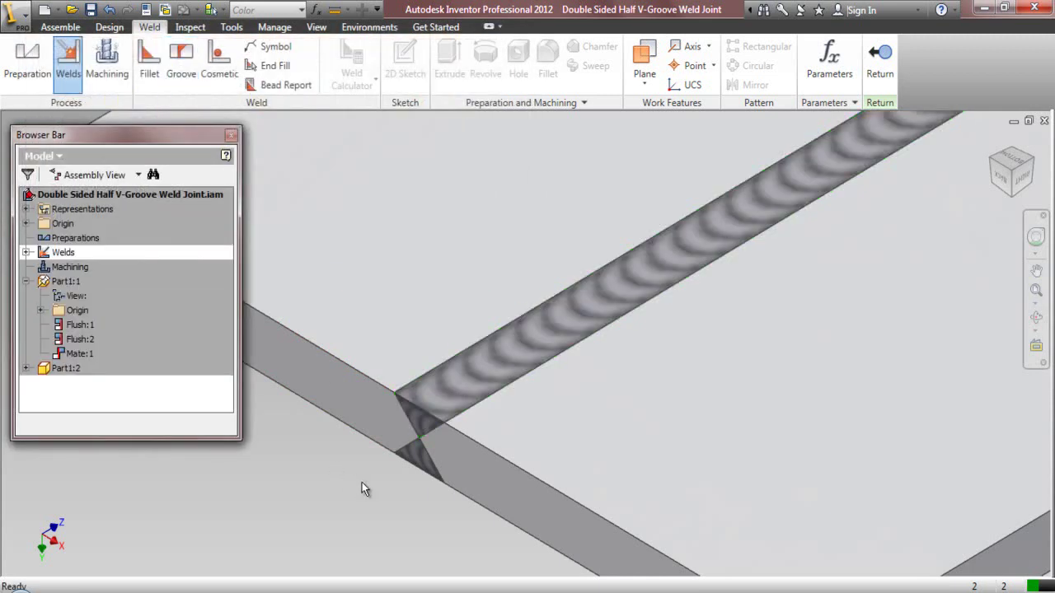
- Restore the home view and leave weld editing to return to the top-level assembly
right_click(361, 482)
click(346, 391)
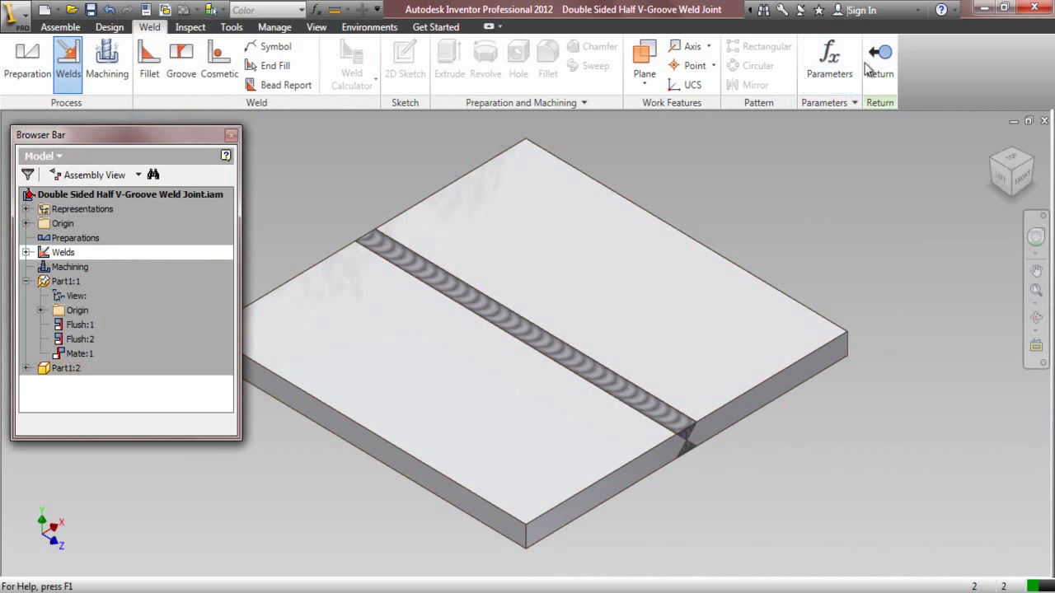
click(875, 53)
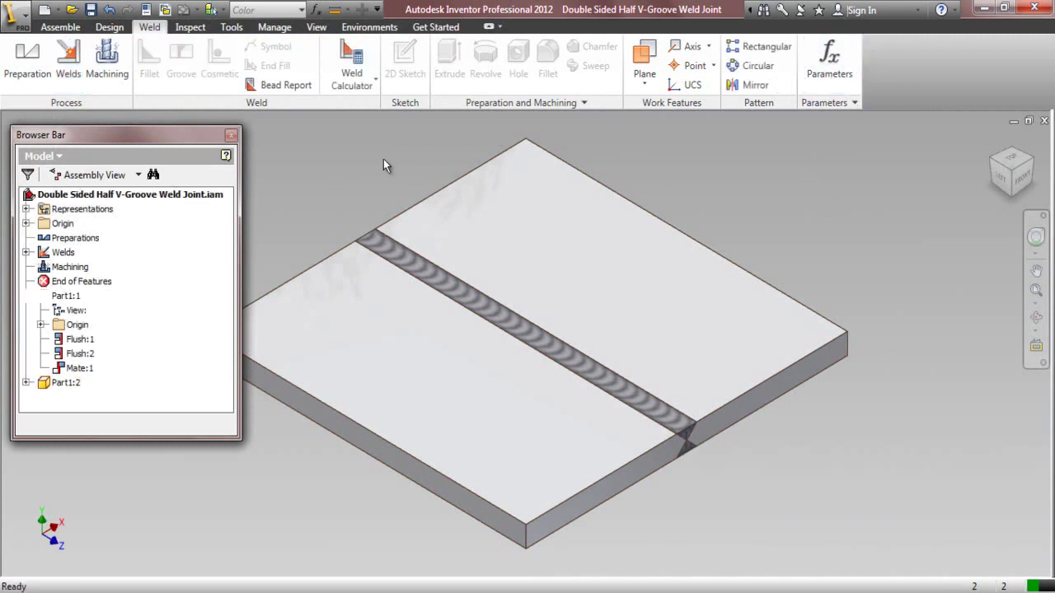
- Collapse the whole model tree, switch to the assembly tools, and shorten the floating browser window
right_click(176, 288)
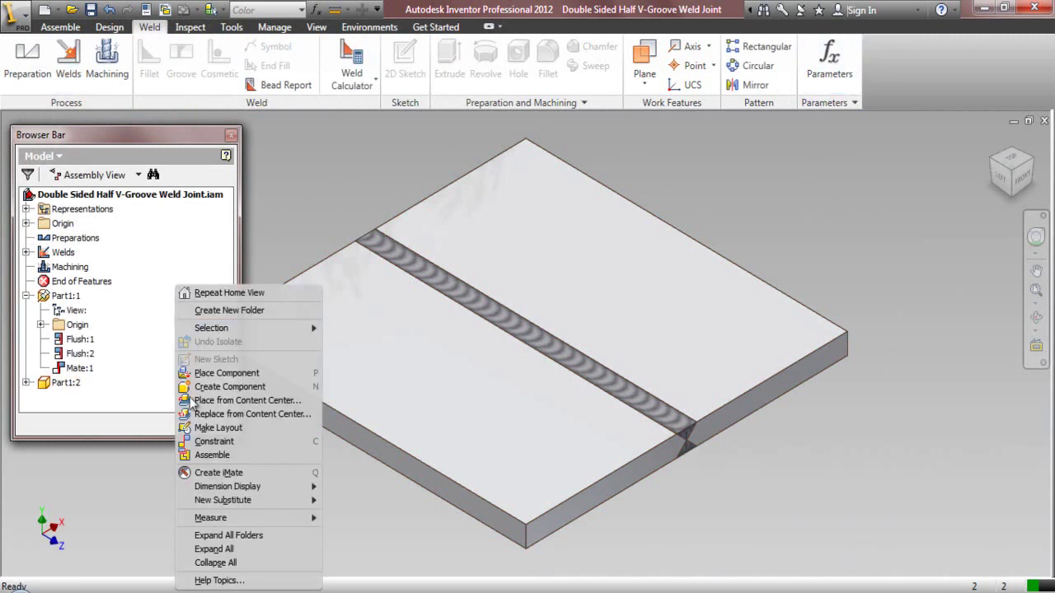
click(210, 562)
click(61, 27)
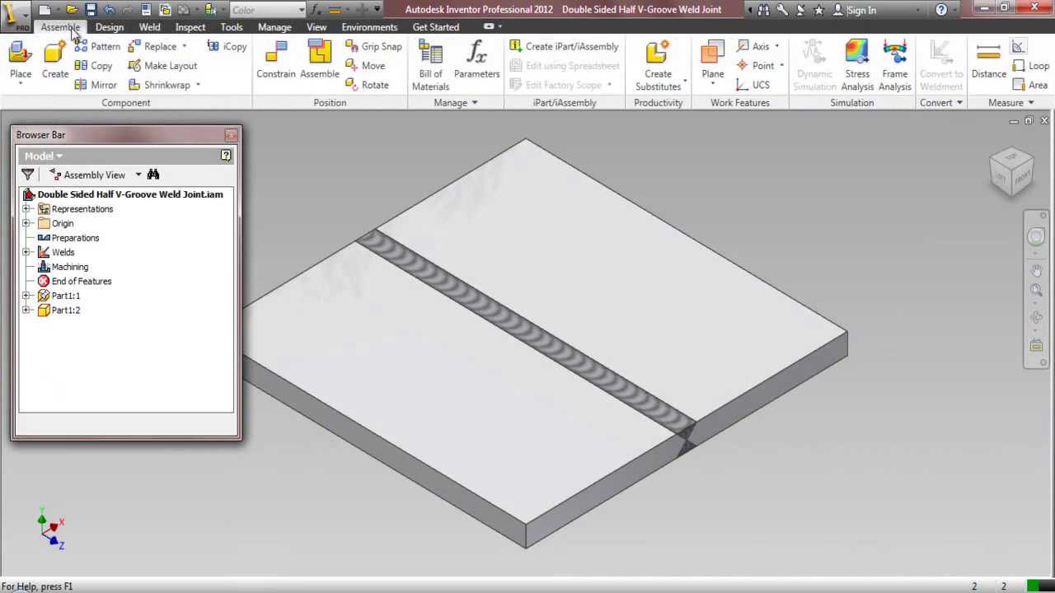
drag(217, 438, 206, 356)
- Save the weldment assembly together with its modified part, accepting the save for all files
click(91, 9)
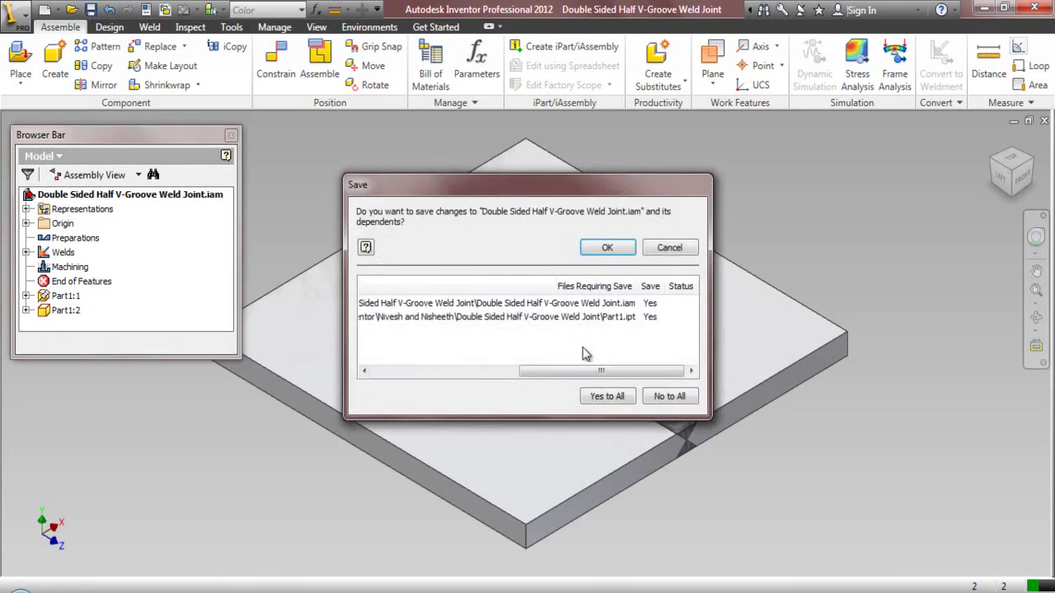
click(608, 396)
click(607, 247)
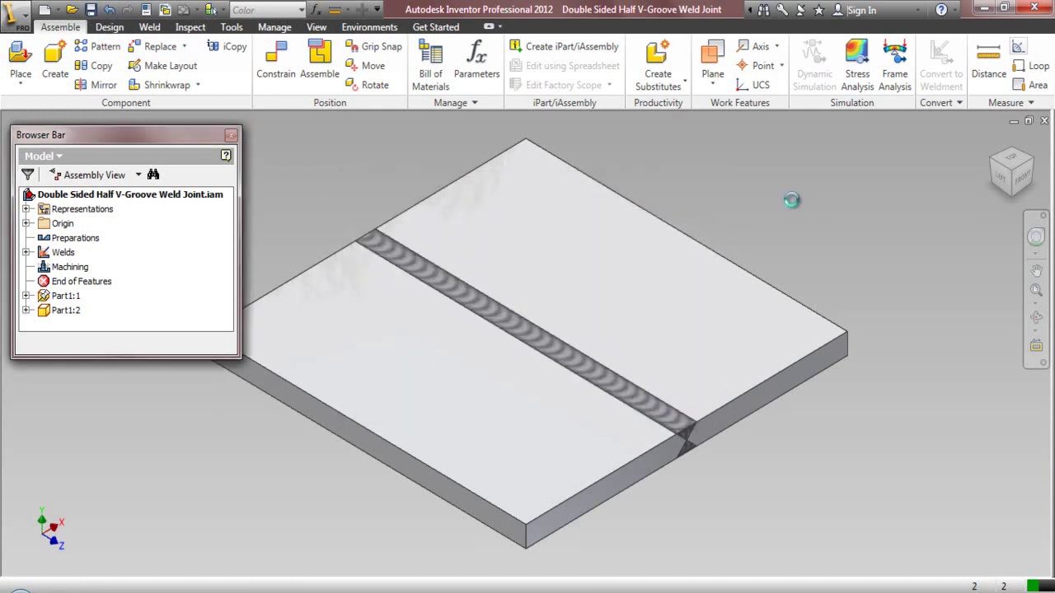
- Turn on Clean Screen and examine the weld bead from the underside in a corner isometric view, fitted to the window
click(317, 26)
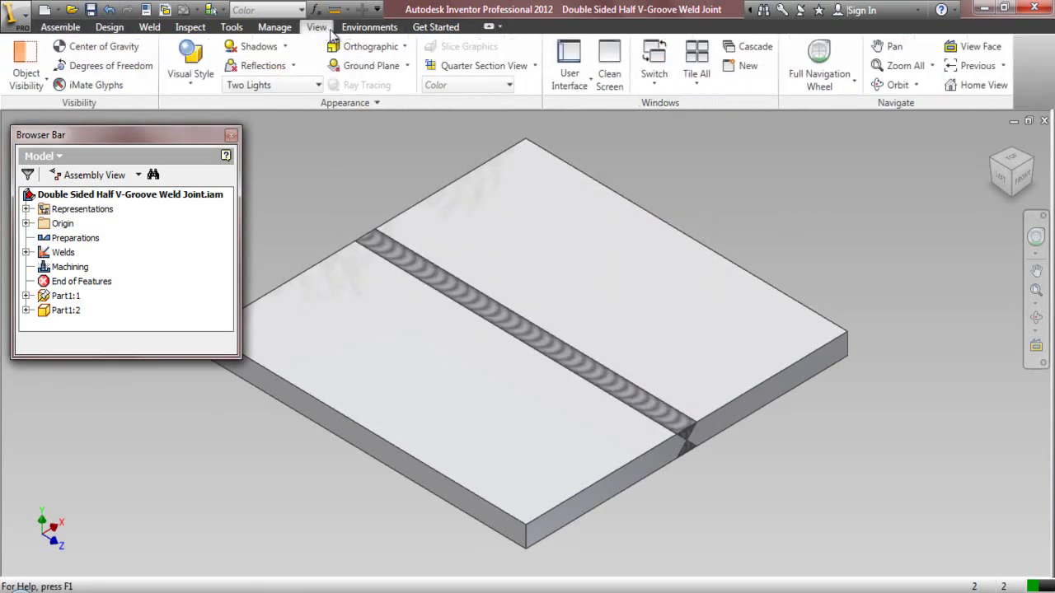
click(607, 75)
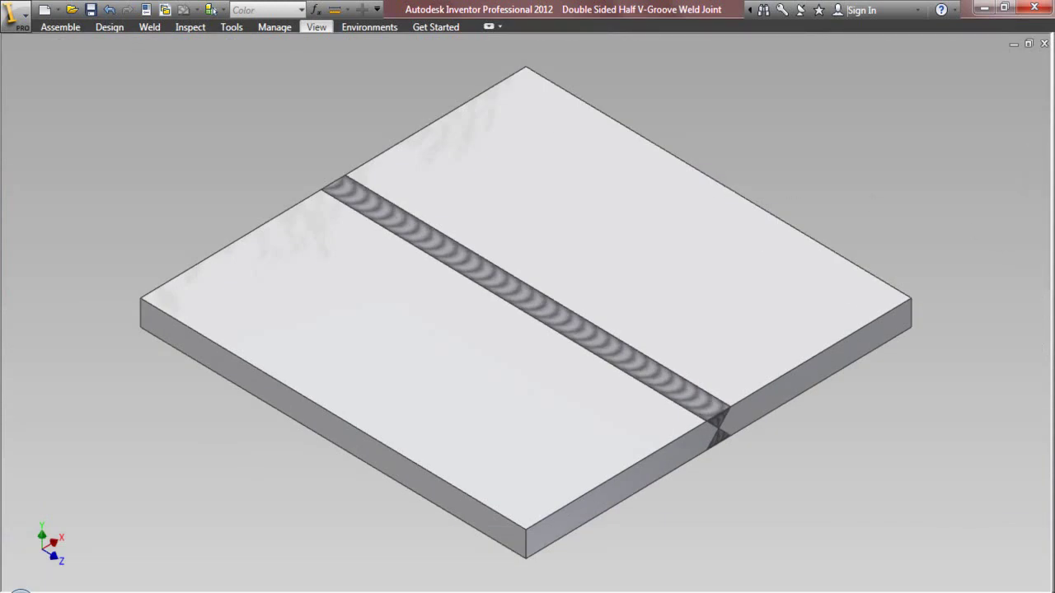
shift+middle_drag(985, 215, 1012, 64)
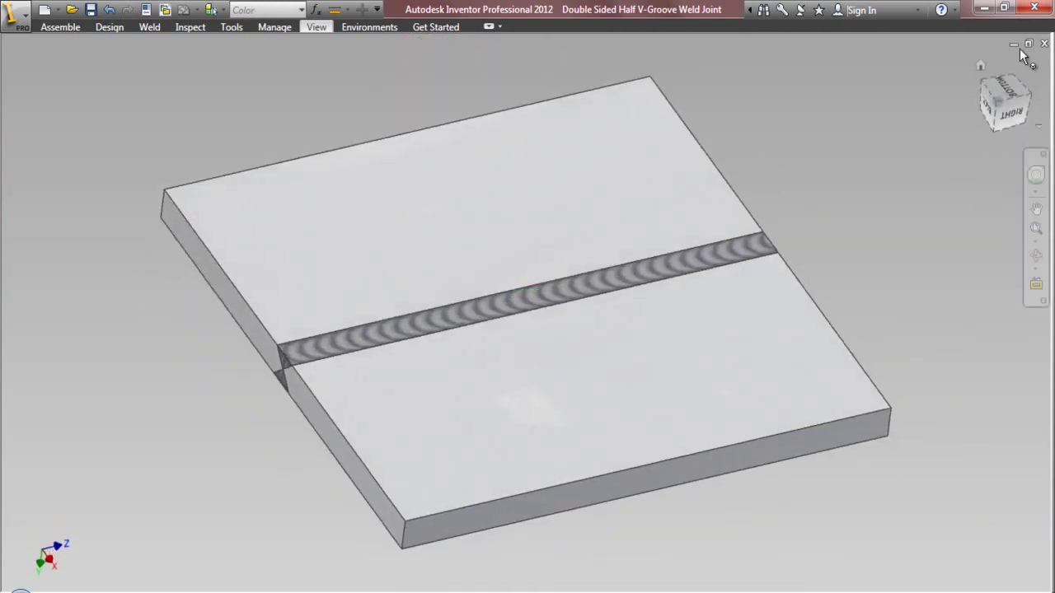
click(996, 102)
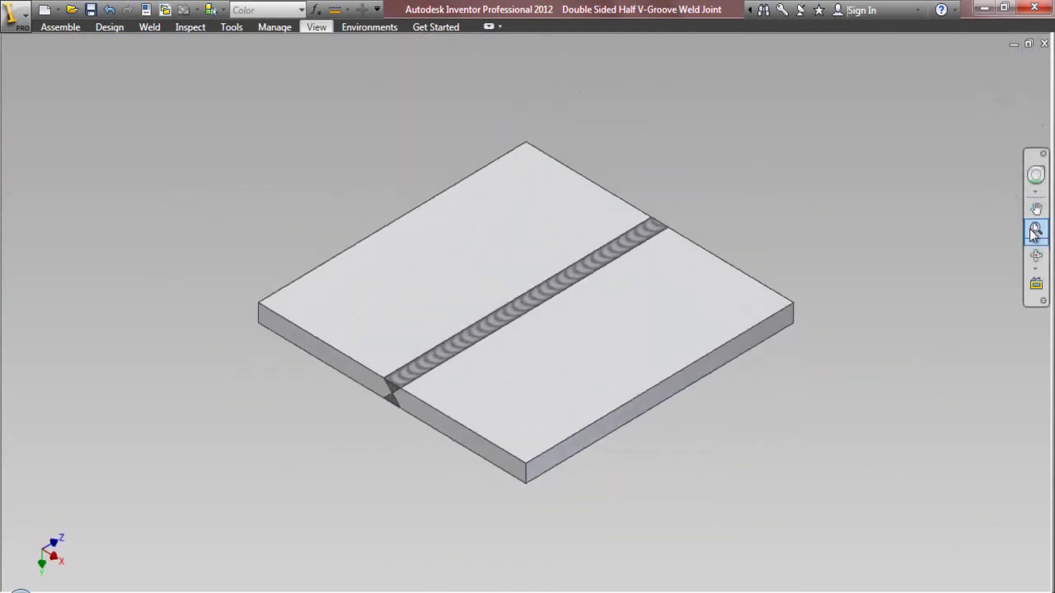
scroll(878, 200, down, 3)
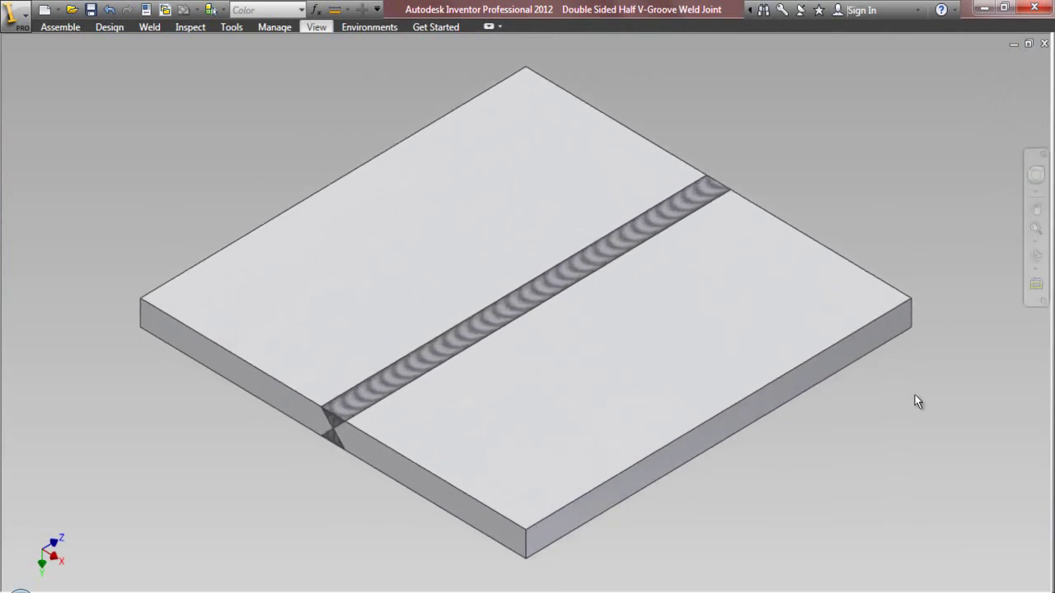
- Turn off Clean Screen to bring back the full interface around the welded assembly
click(316, 27)
click(607, 73)
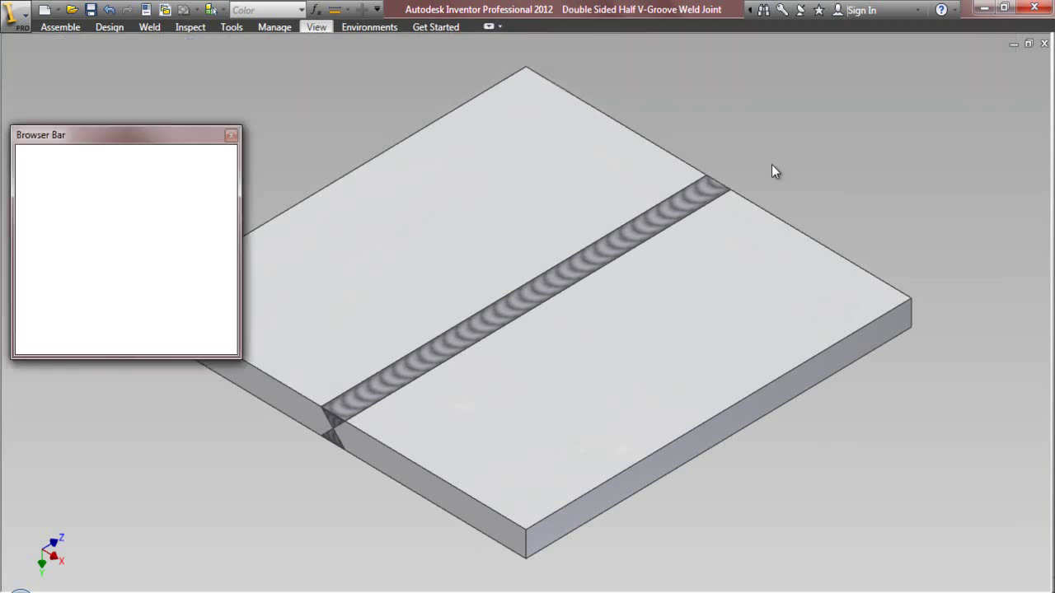
key(ctrl+0)
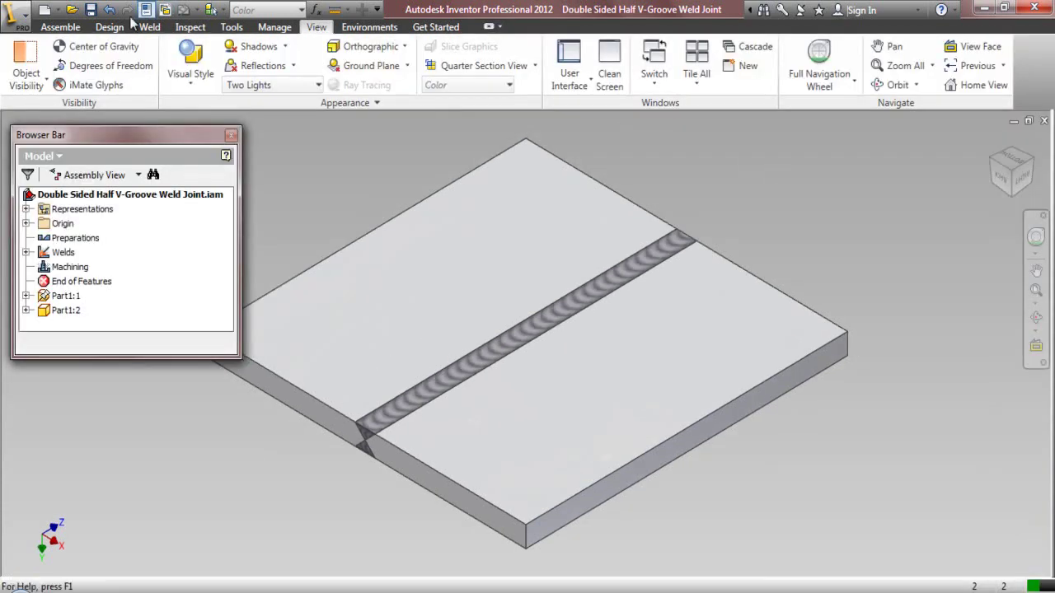